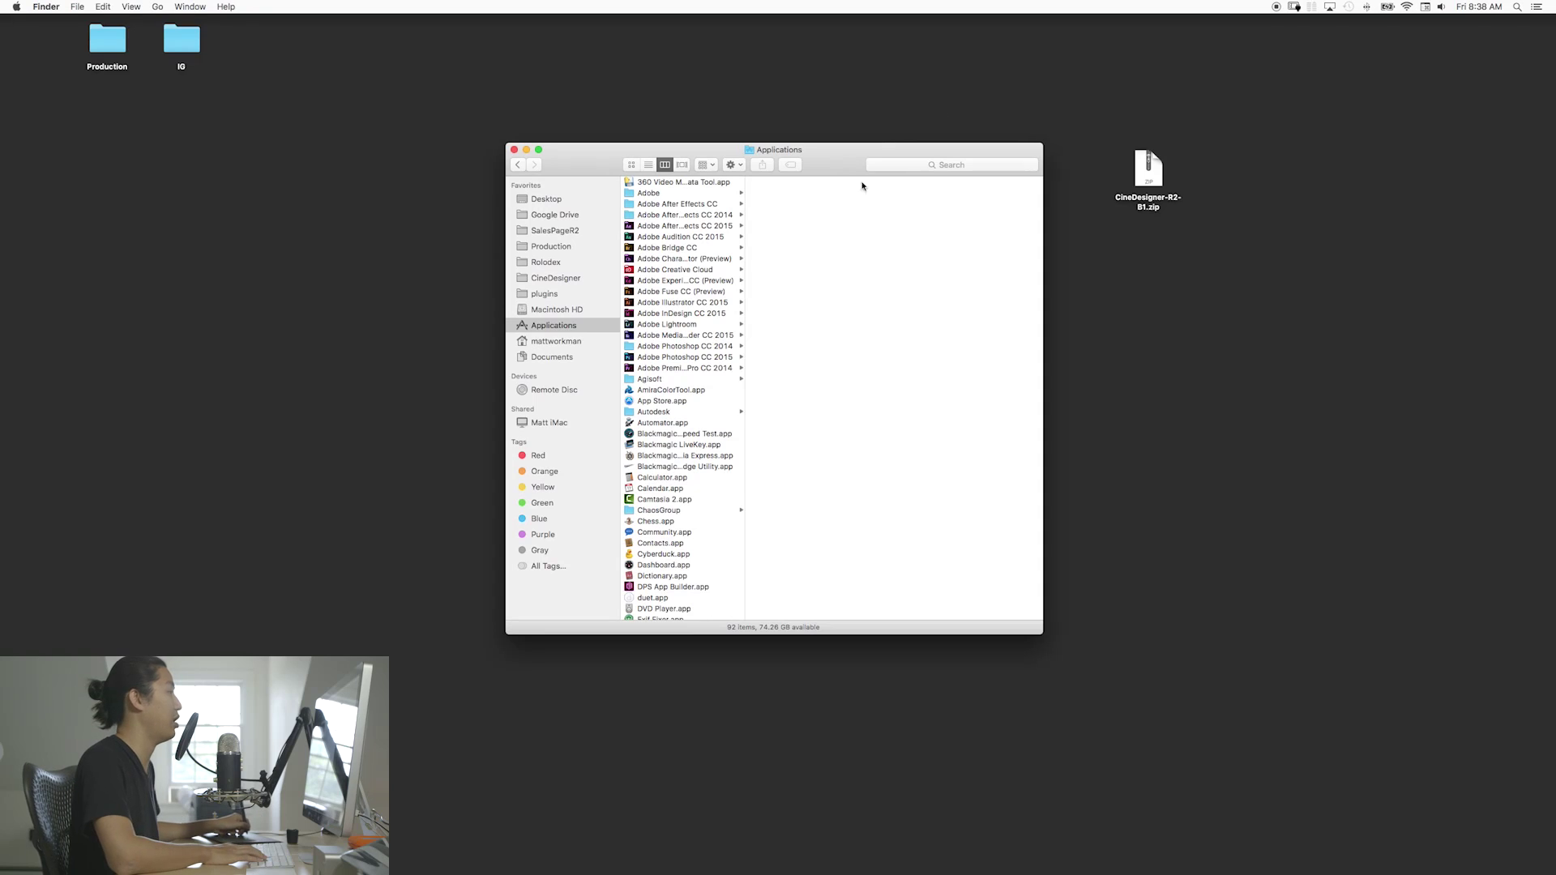
- Browse Finder to Applications > MAXON > CINEMA 4D R17 to reveal its plugins folder
drag(840, 160, 842, 105)
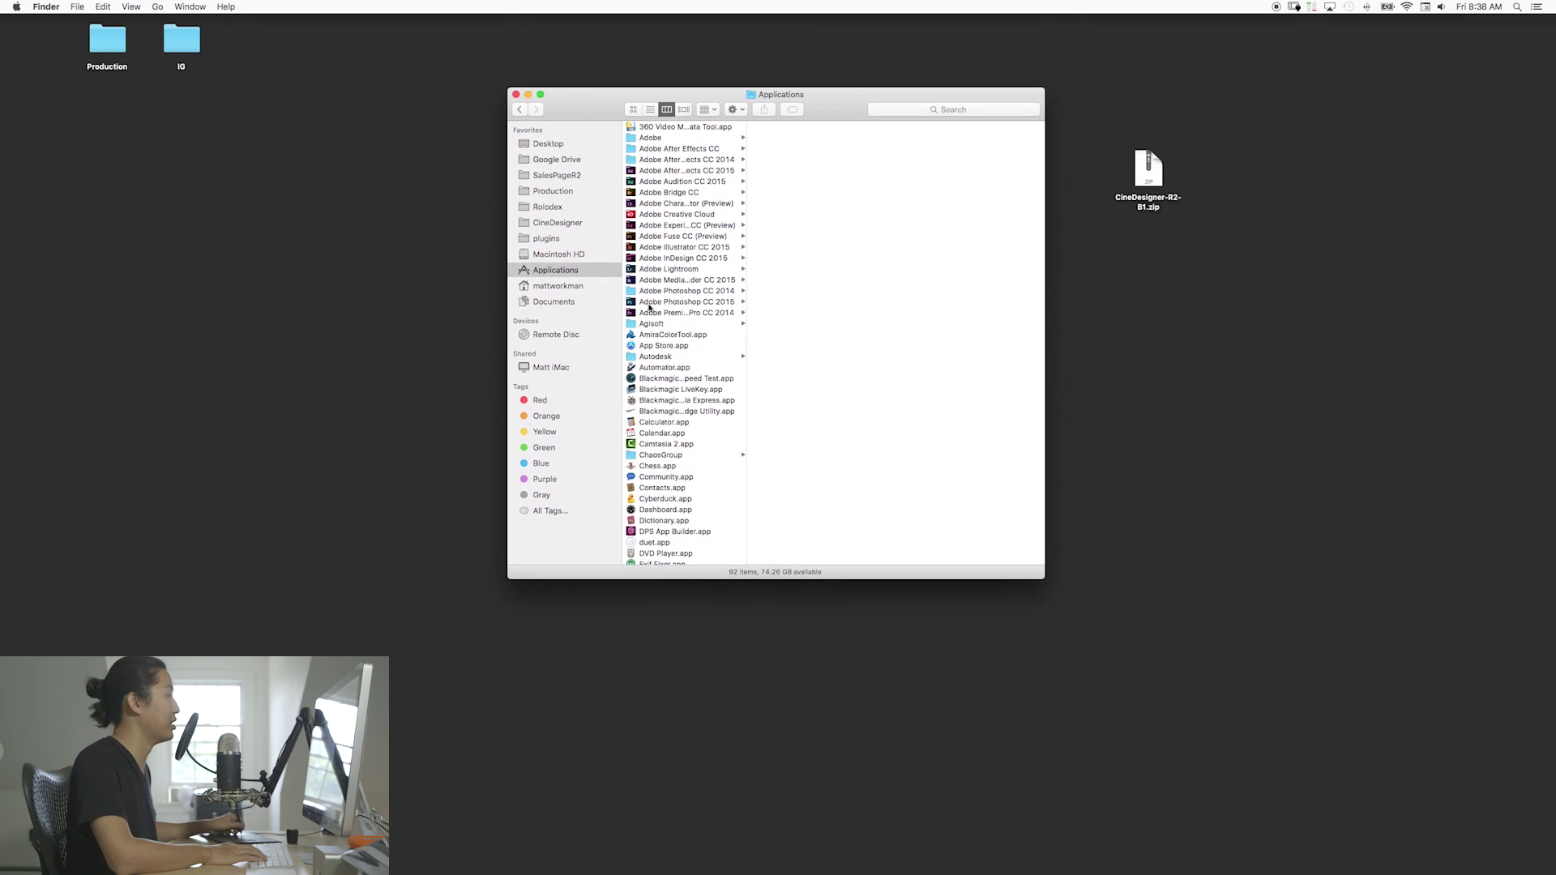
scroll(650, 307, down, 10)
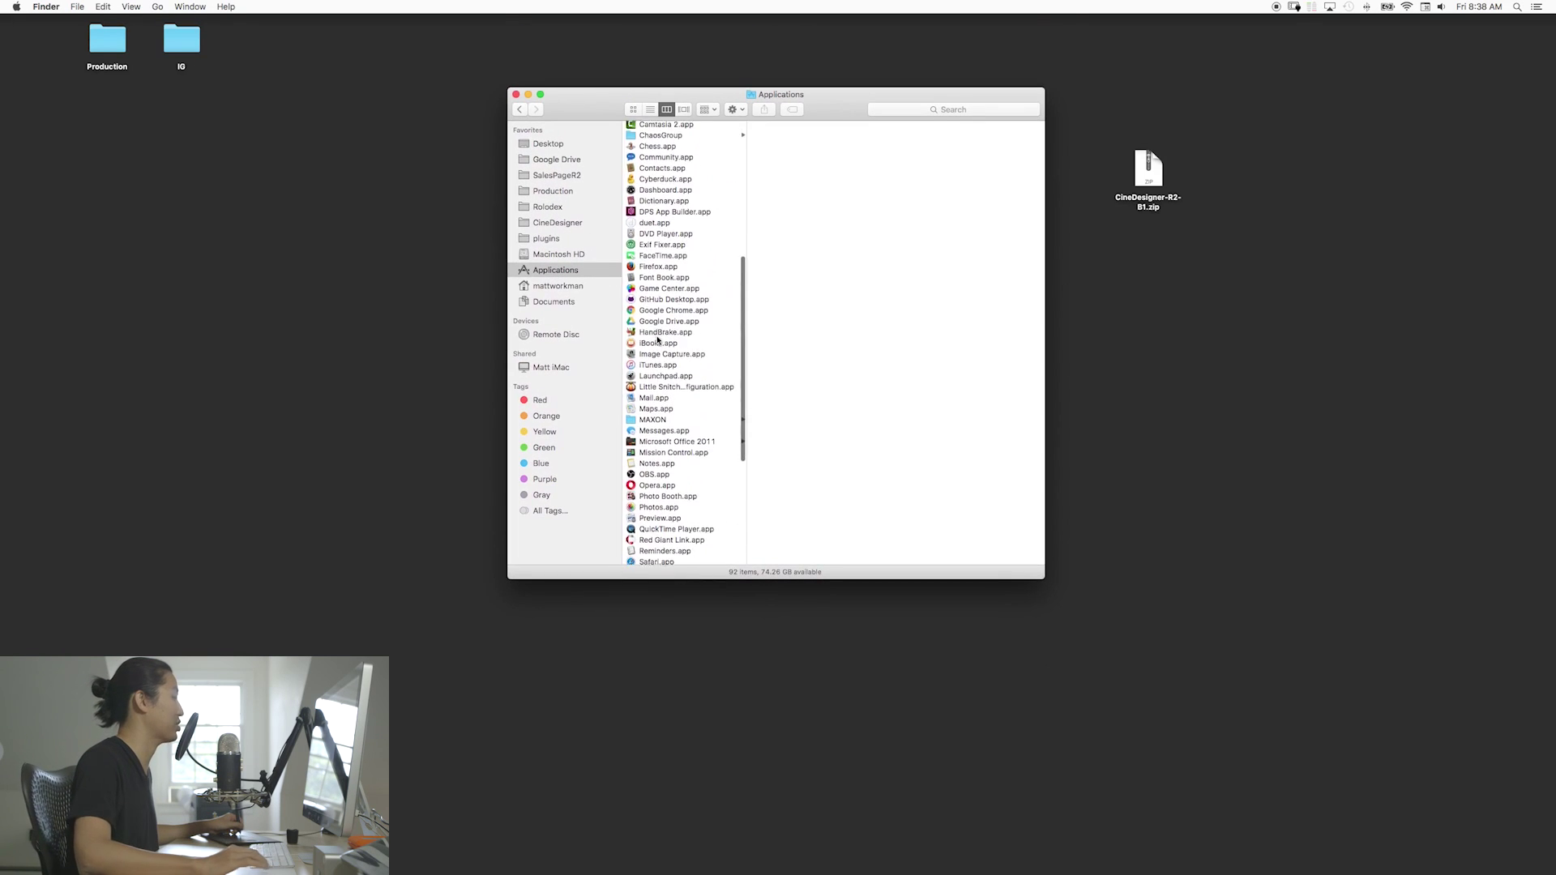
click(652, 276)
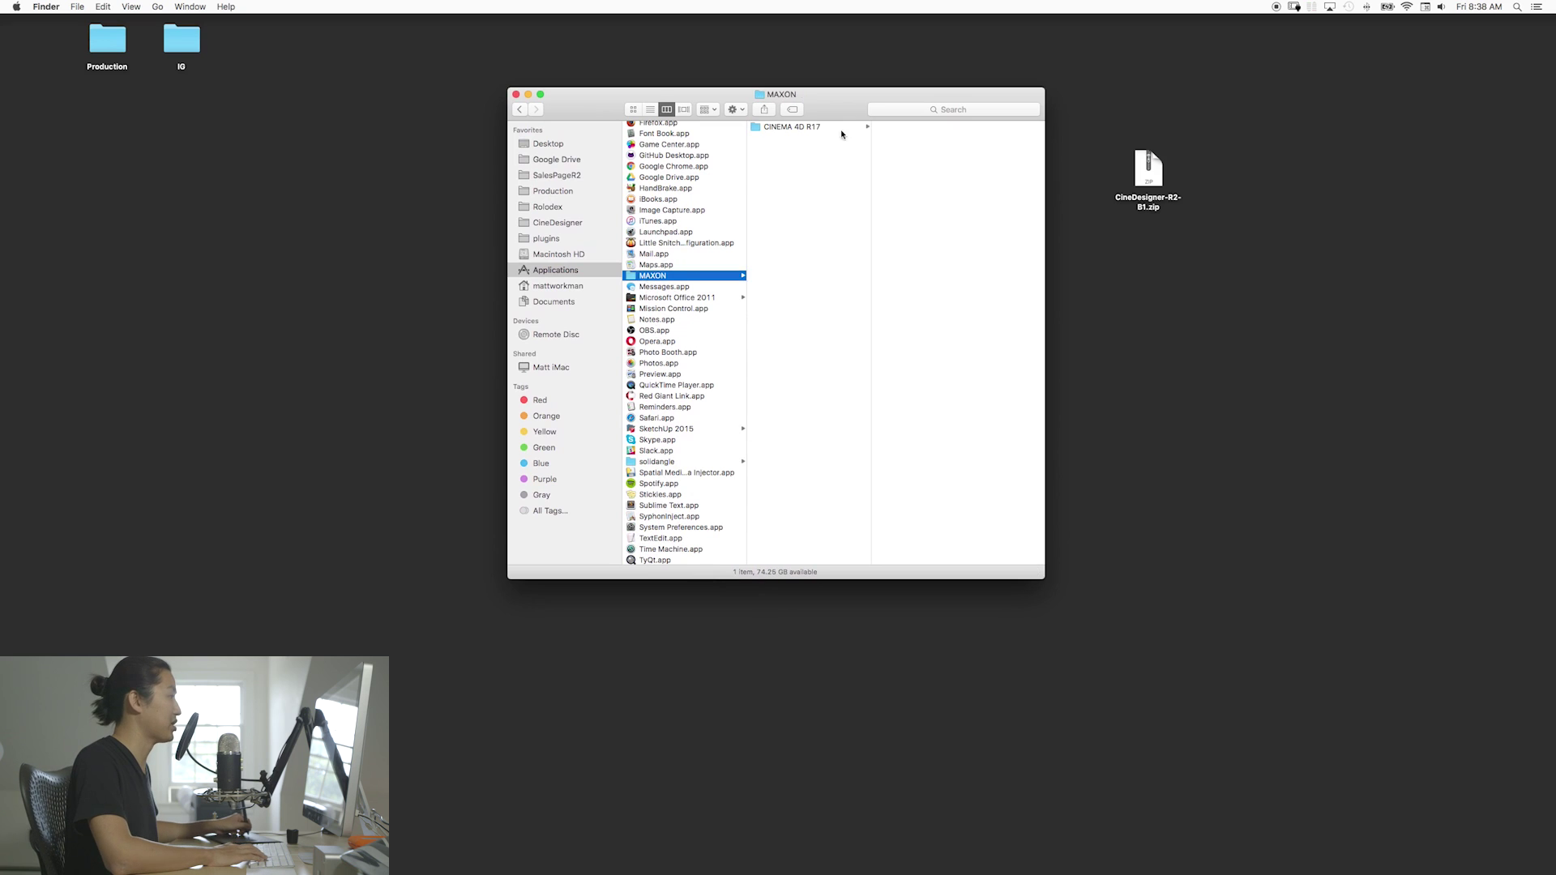
click(800, 128)
drag(828, 96, 828, 35)
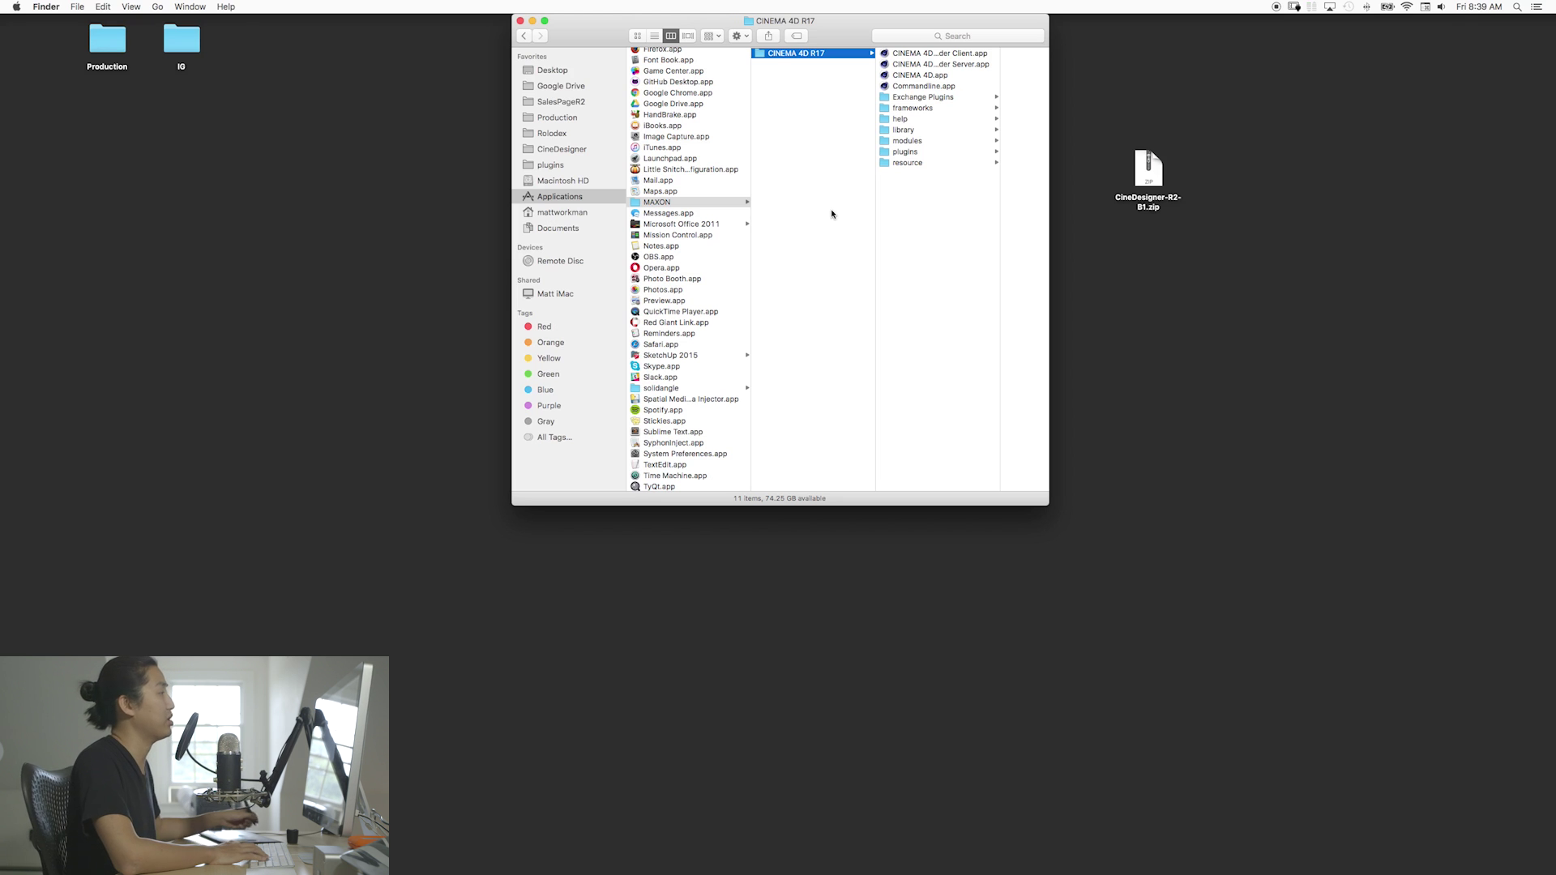
drag(837, 41, 843, 37)
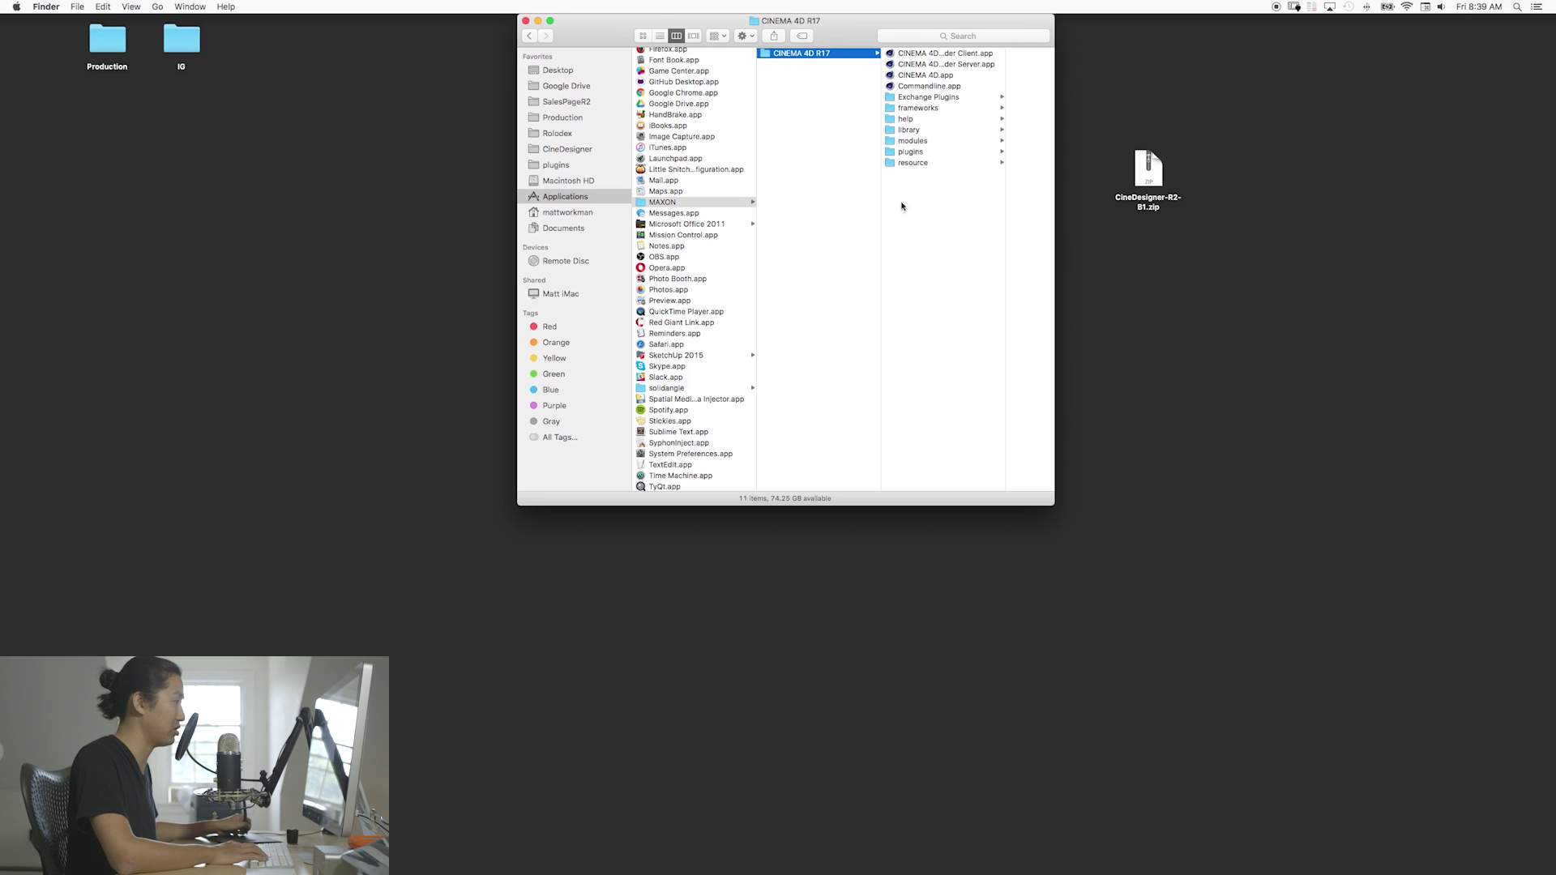
- Show Cinema 4D's plugins folder and extract CineDesigner-R2-B1.zip on the desktop
click(909, 153)
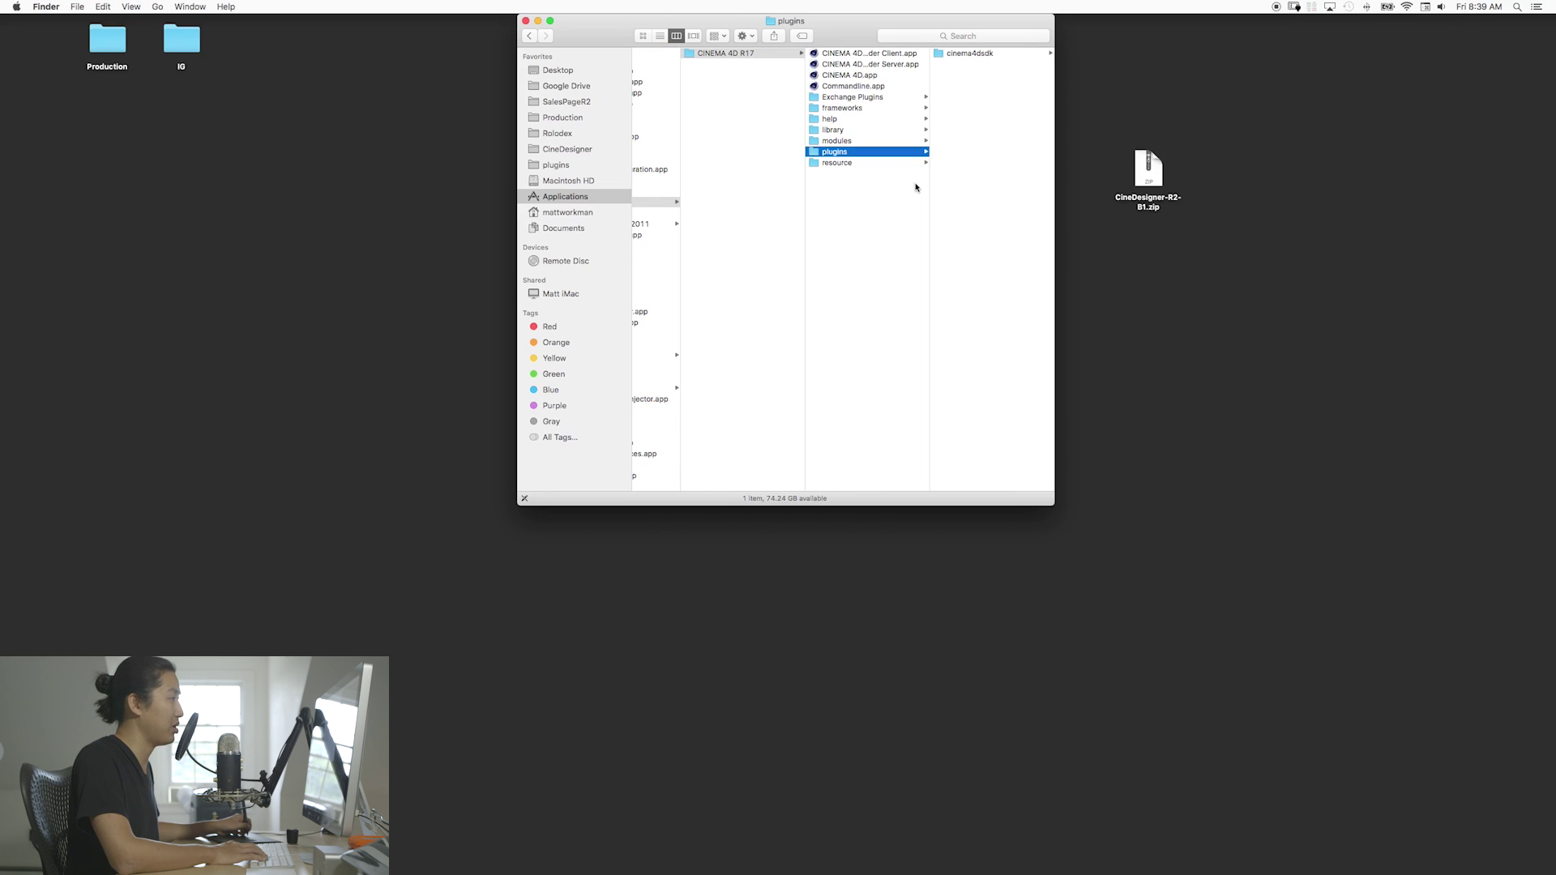
click(1148, 187)
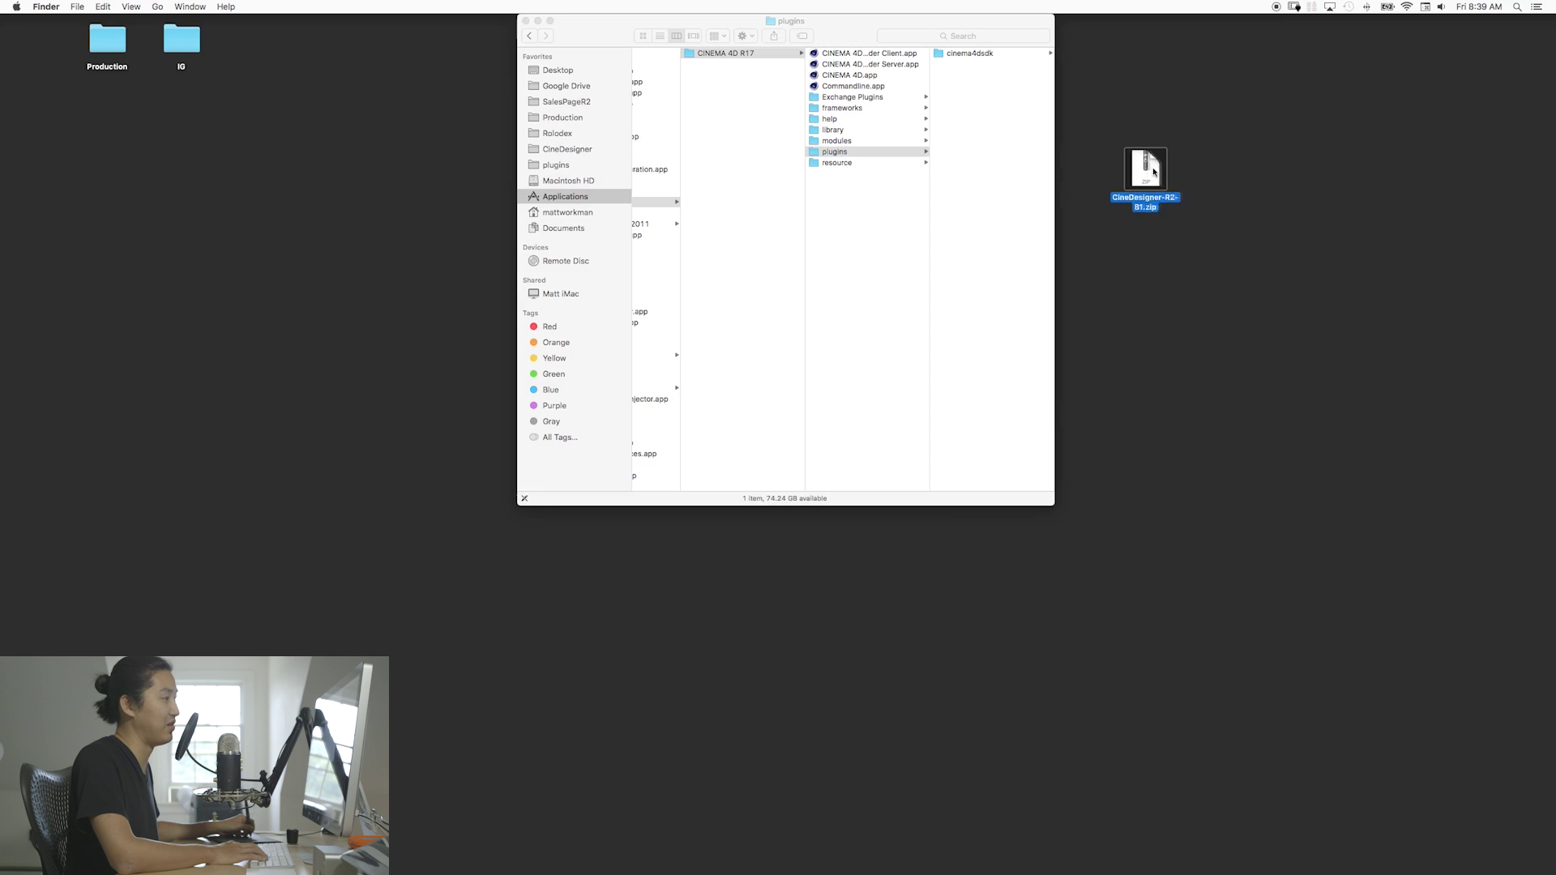
double_click(1148, 186)
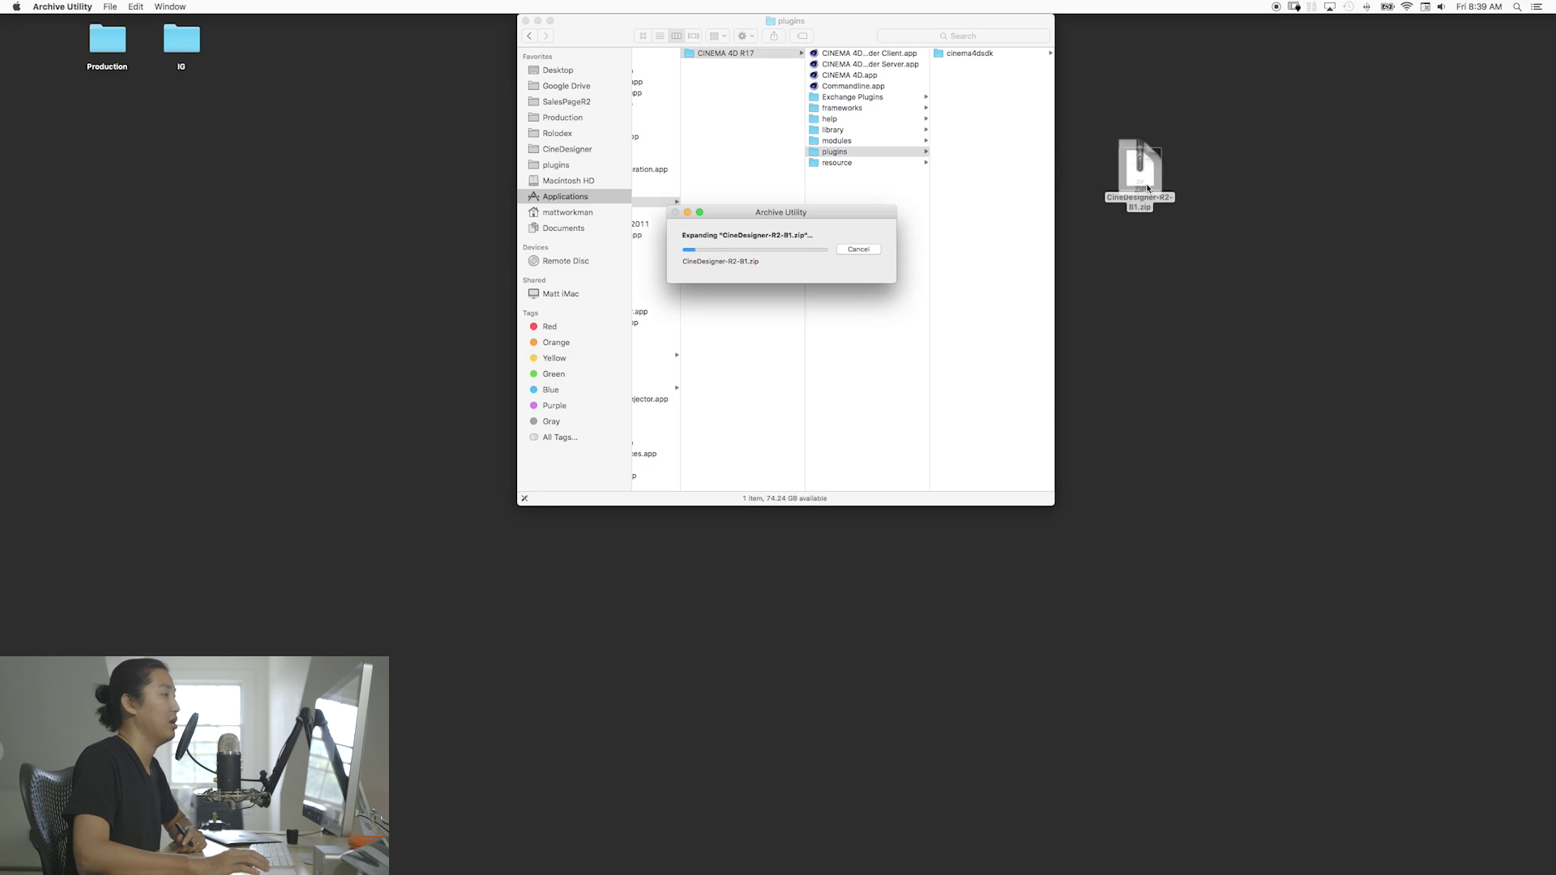
drag(1153, 180, 1158, 244)
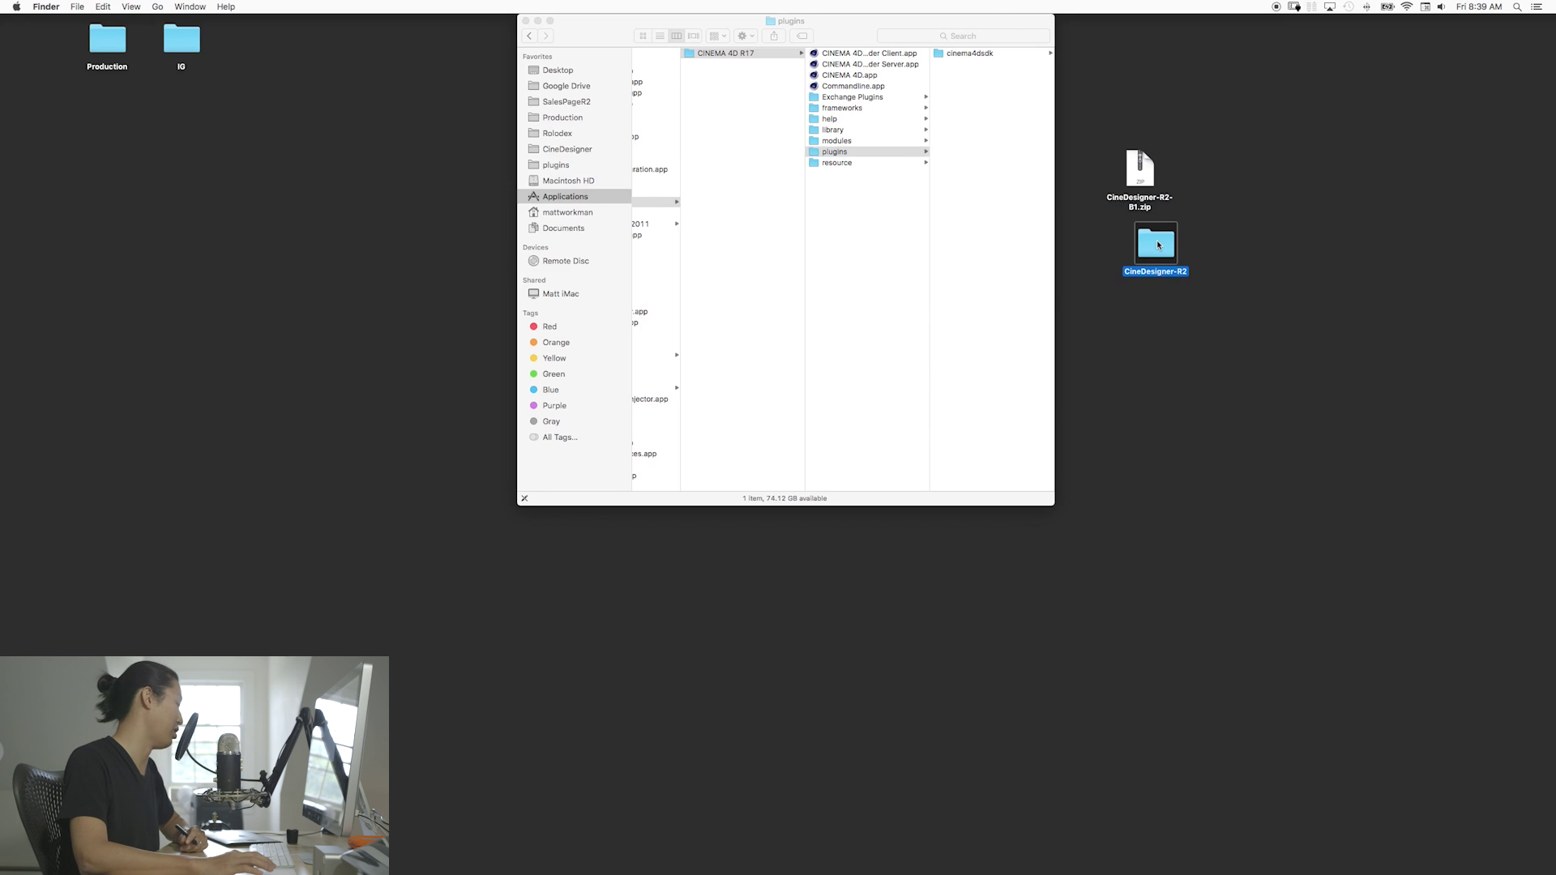
- Check the contents of the extracted CineDesigner-R2 folder, then close its window
double_click(1156, 240)
drag(844, 43, 932, 187)
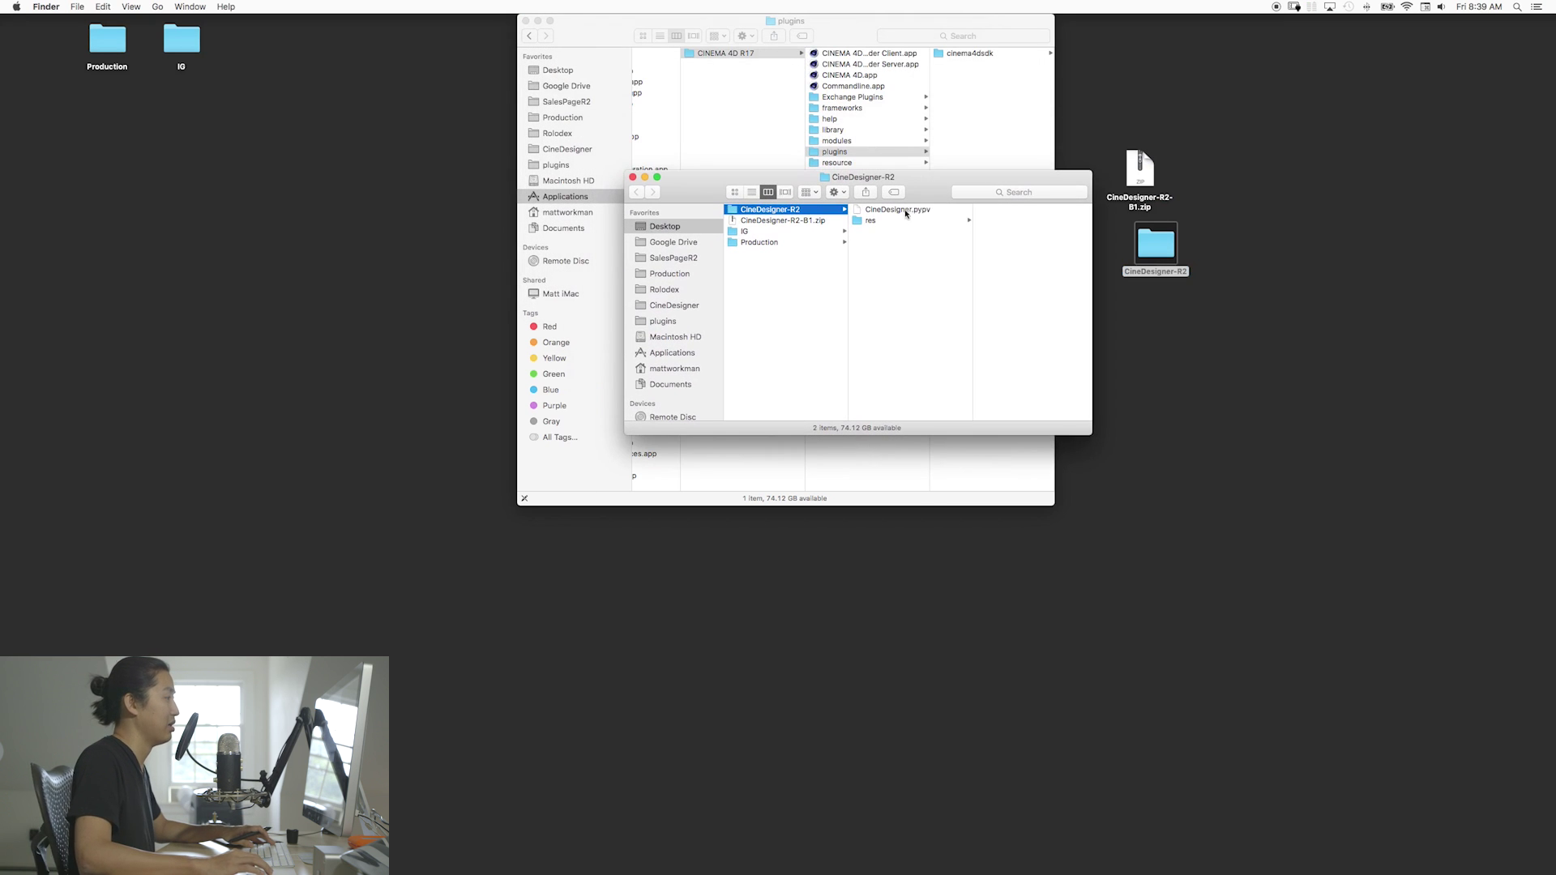
drag(929, 193, 1027, 336)
key(super+w)
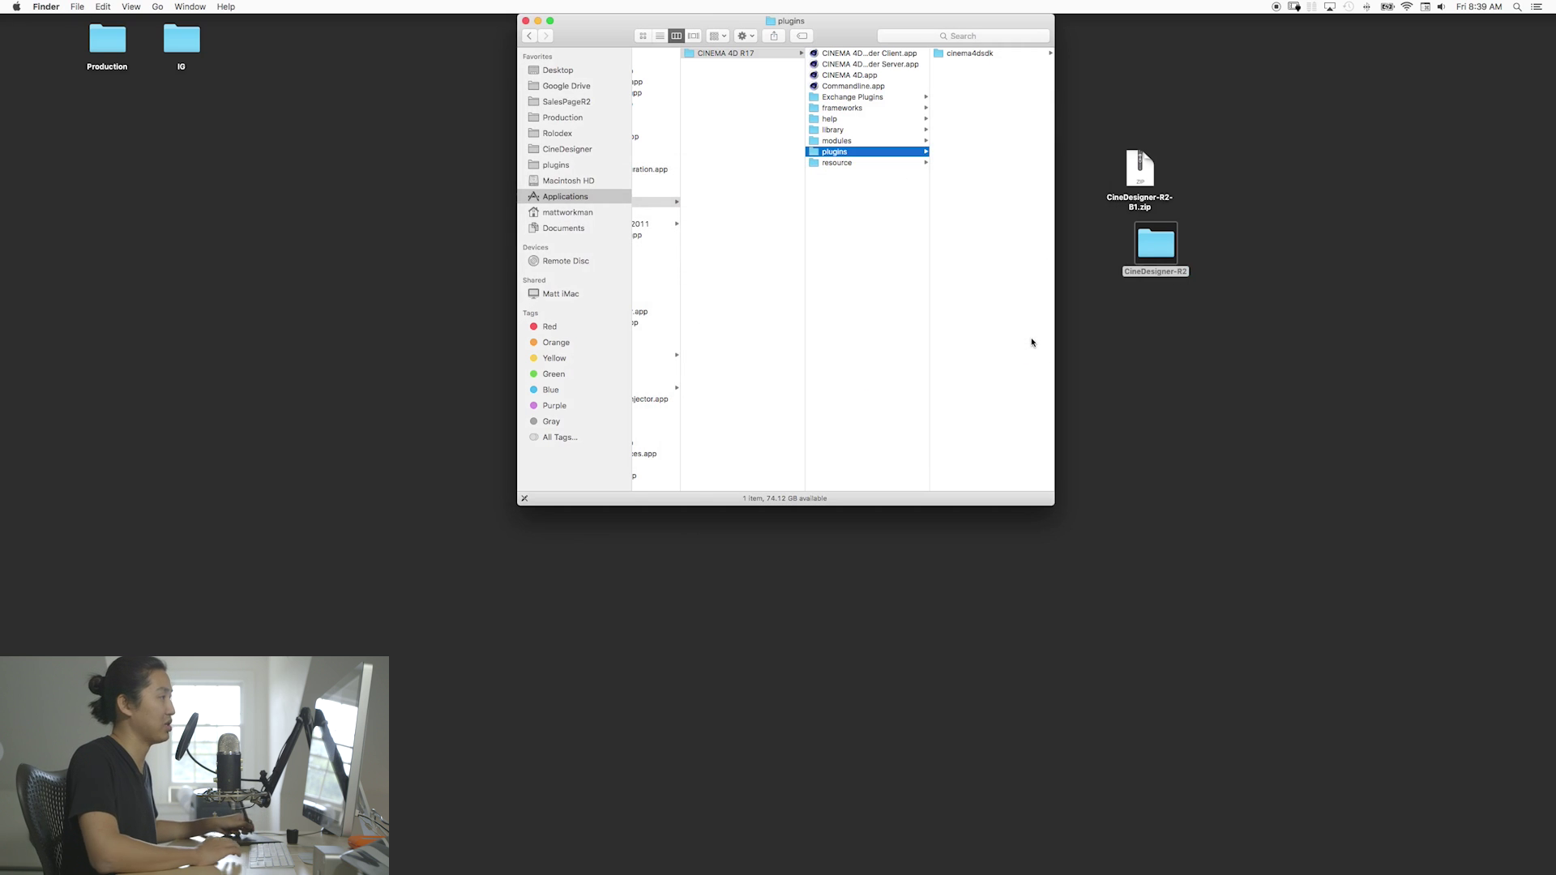
- Move the CineDesigner-R2 folder into plugins, authenticating with the administrator password
drag(1157, 244, 1049, 300)
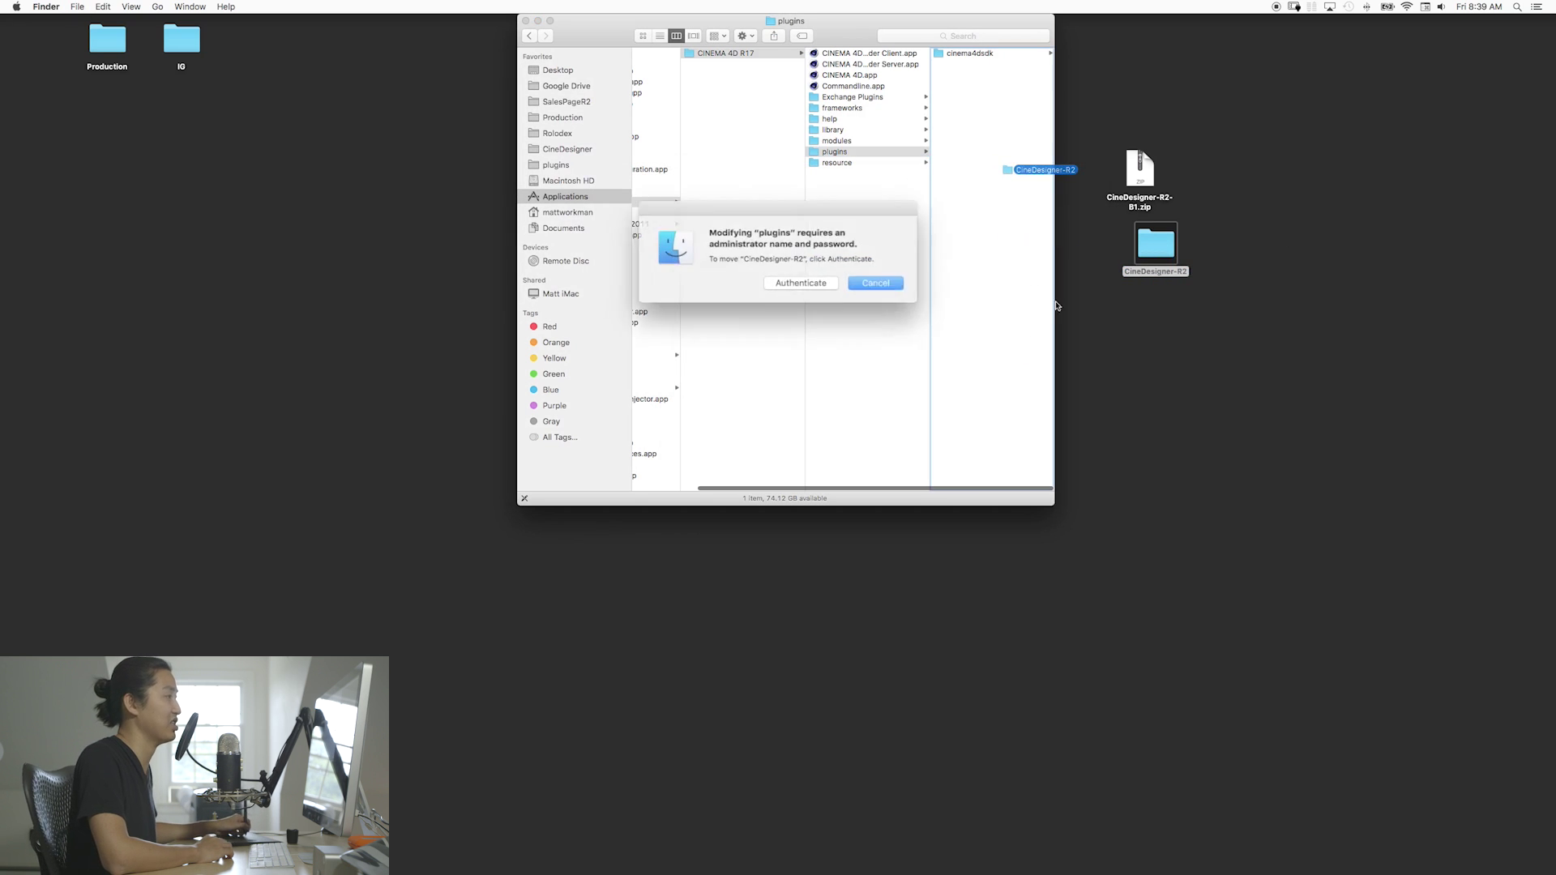
click(799, 280)
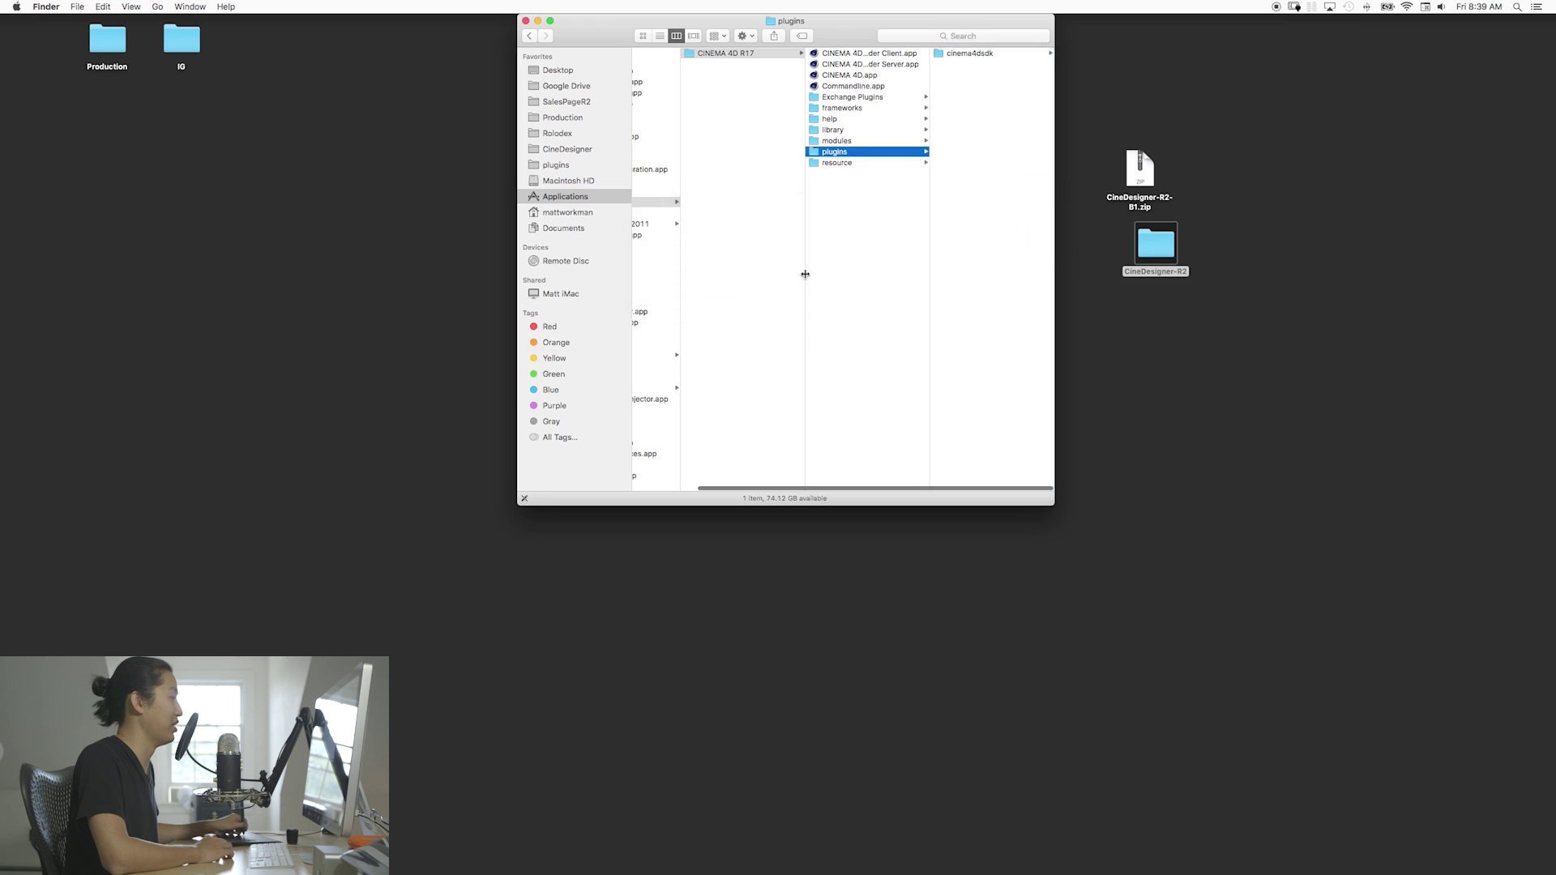
key(Return)
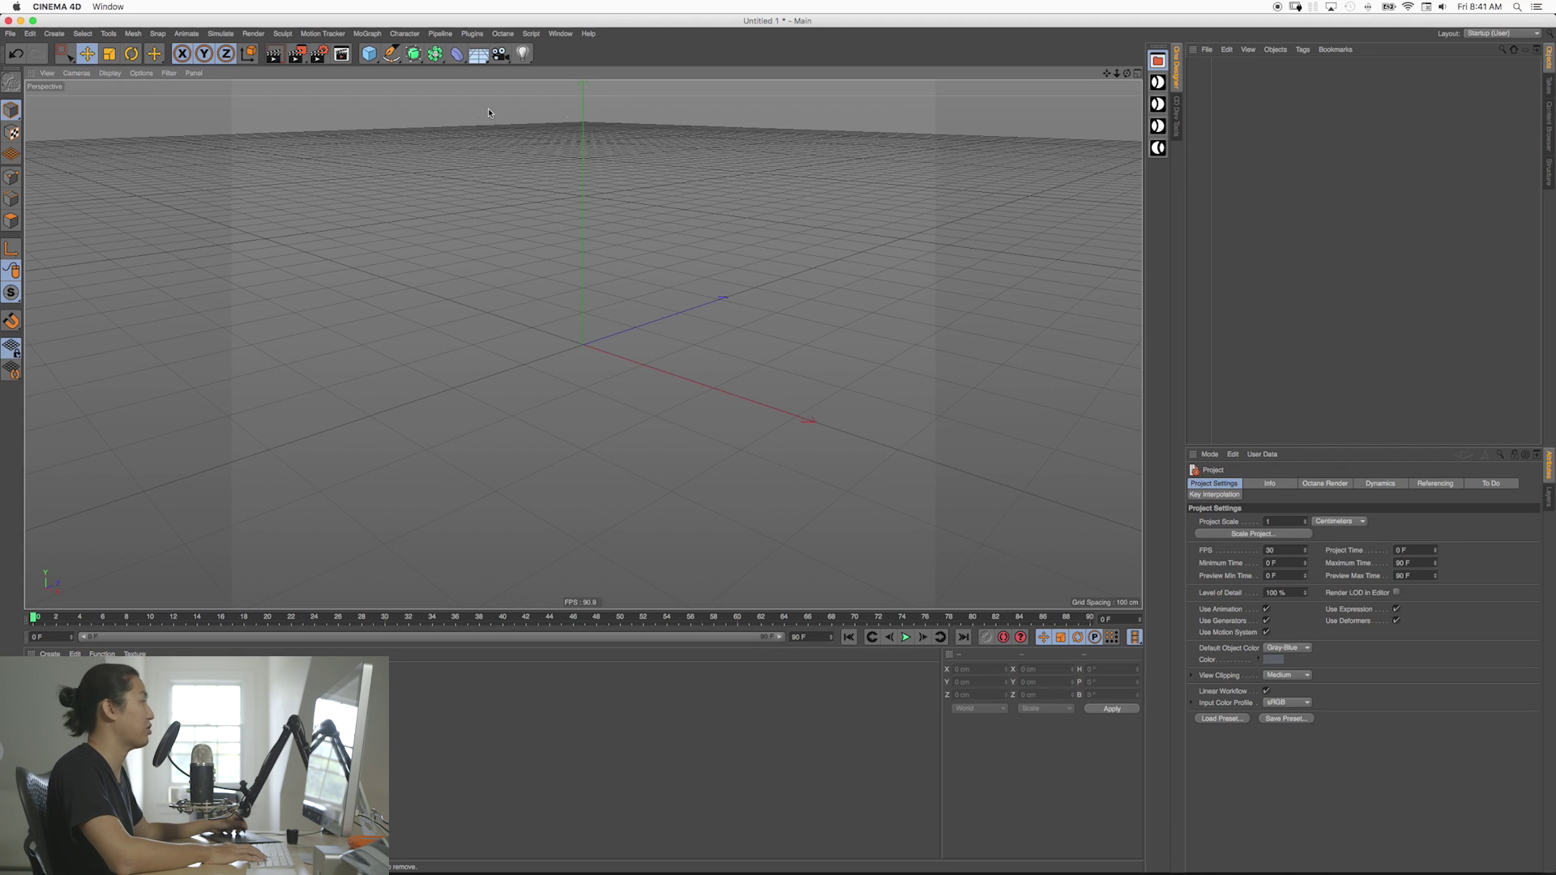
- Confirm the Plugins menu lists the CineDesigner CD tools without adding anything
click(472, 35)
mouse_move(484, 85)
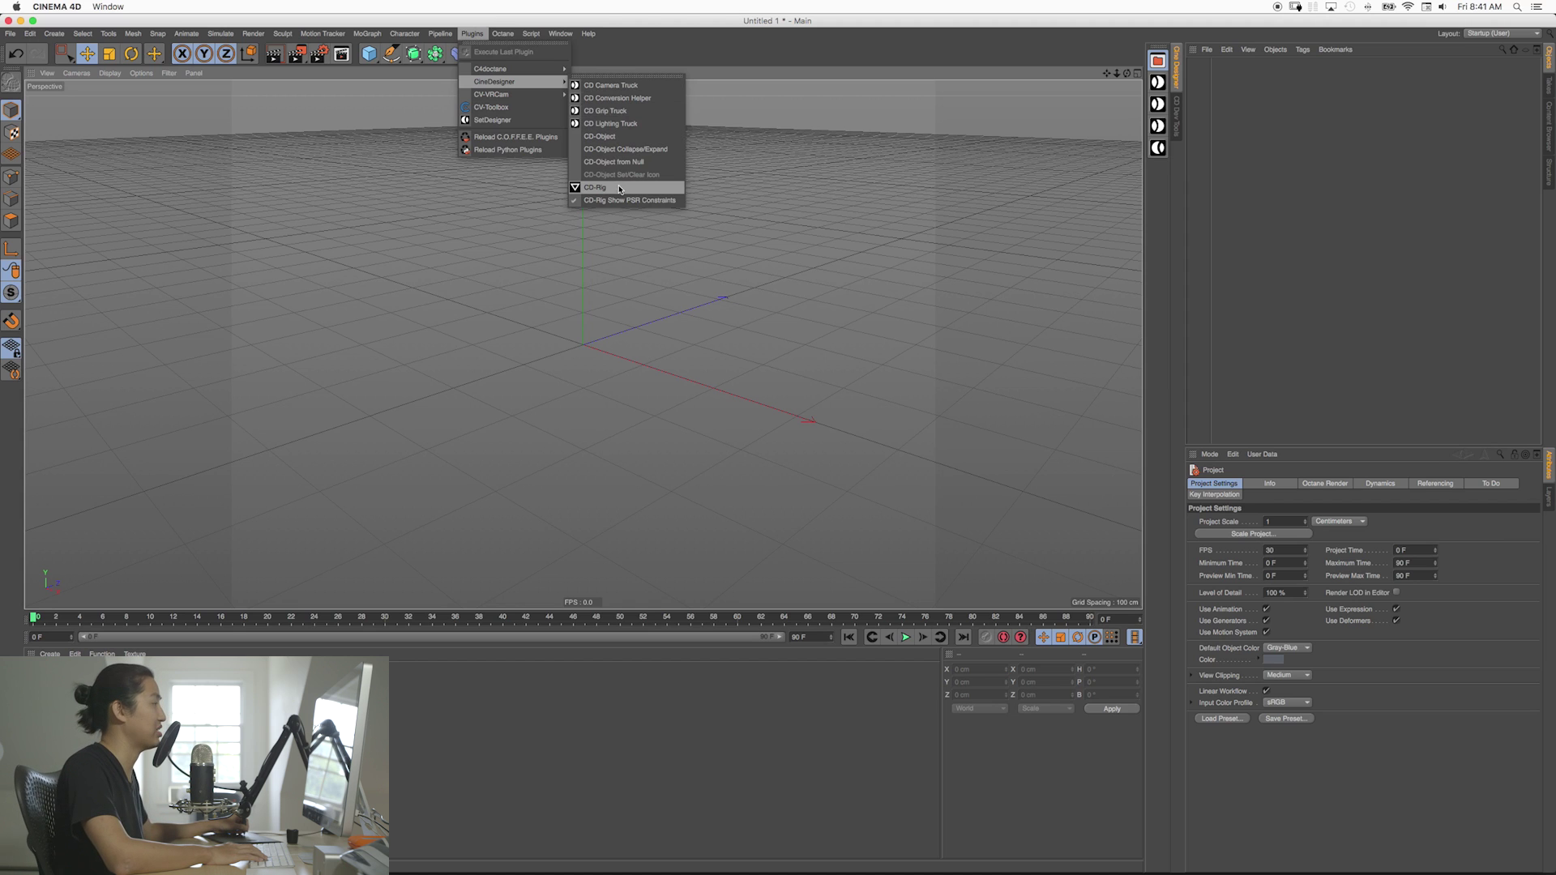
click(826, 158)
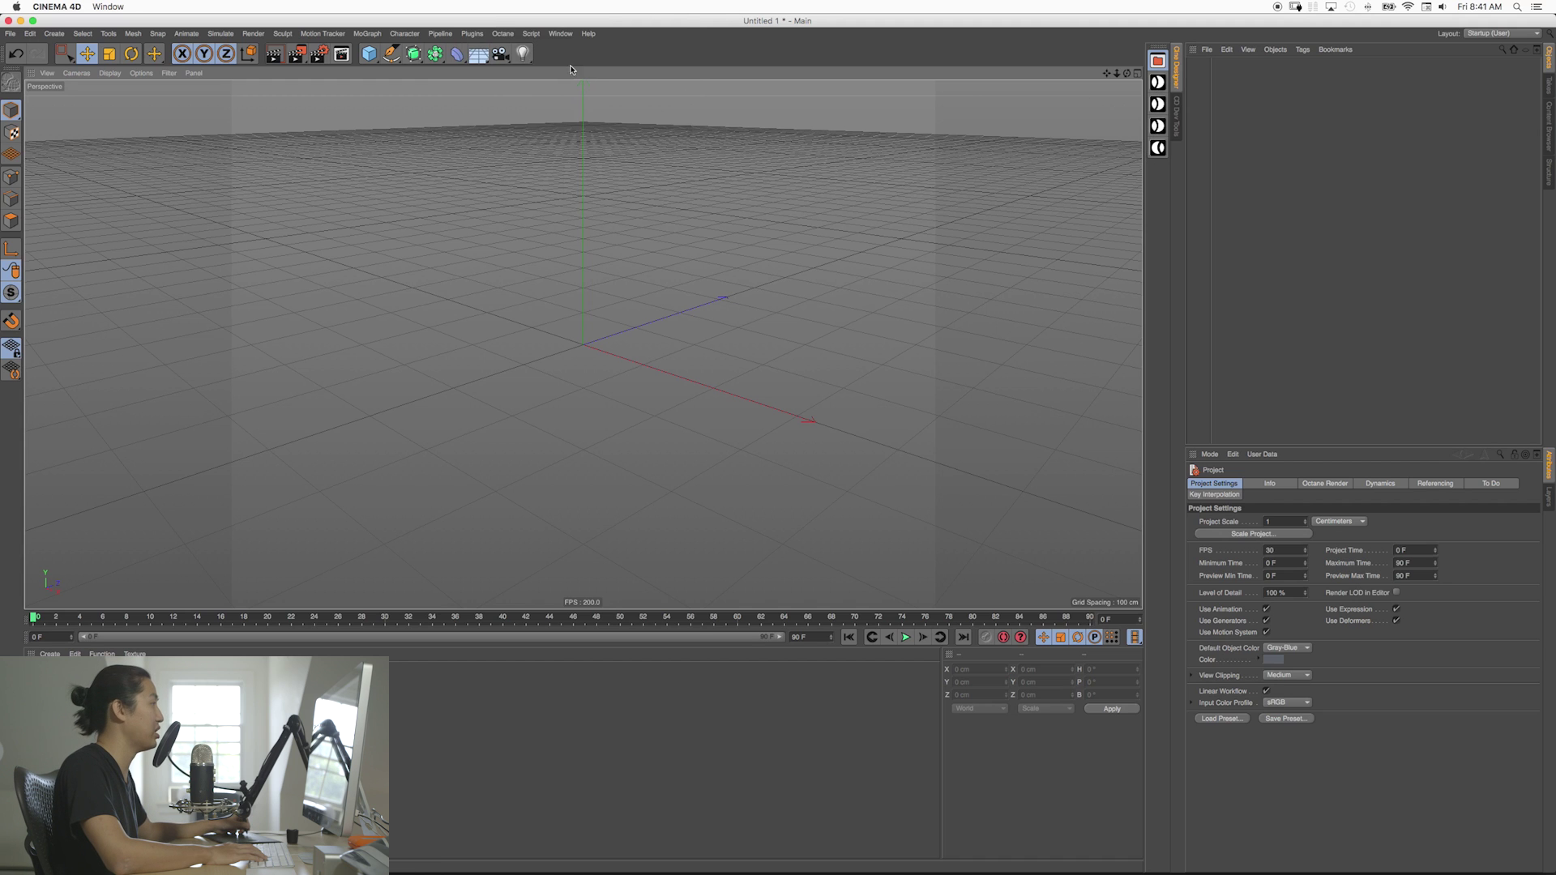
click(560, 33)
- Open Customize Commands, centre it over the viewport, and create a new empty palette
mouse_move(634, 52)
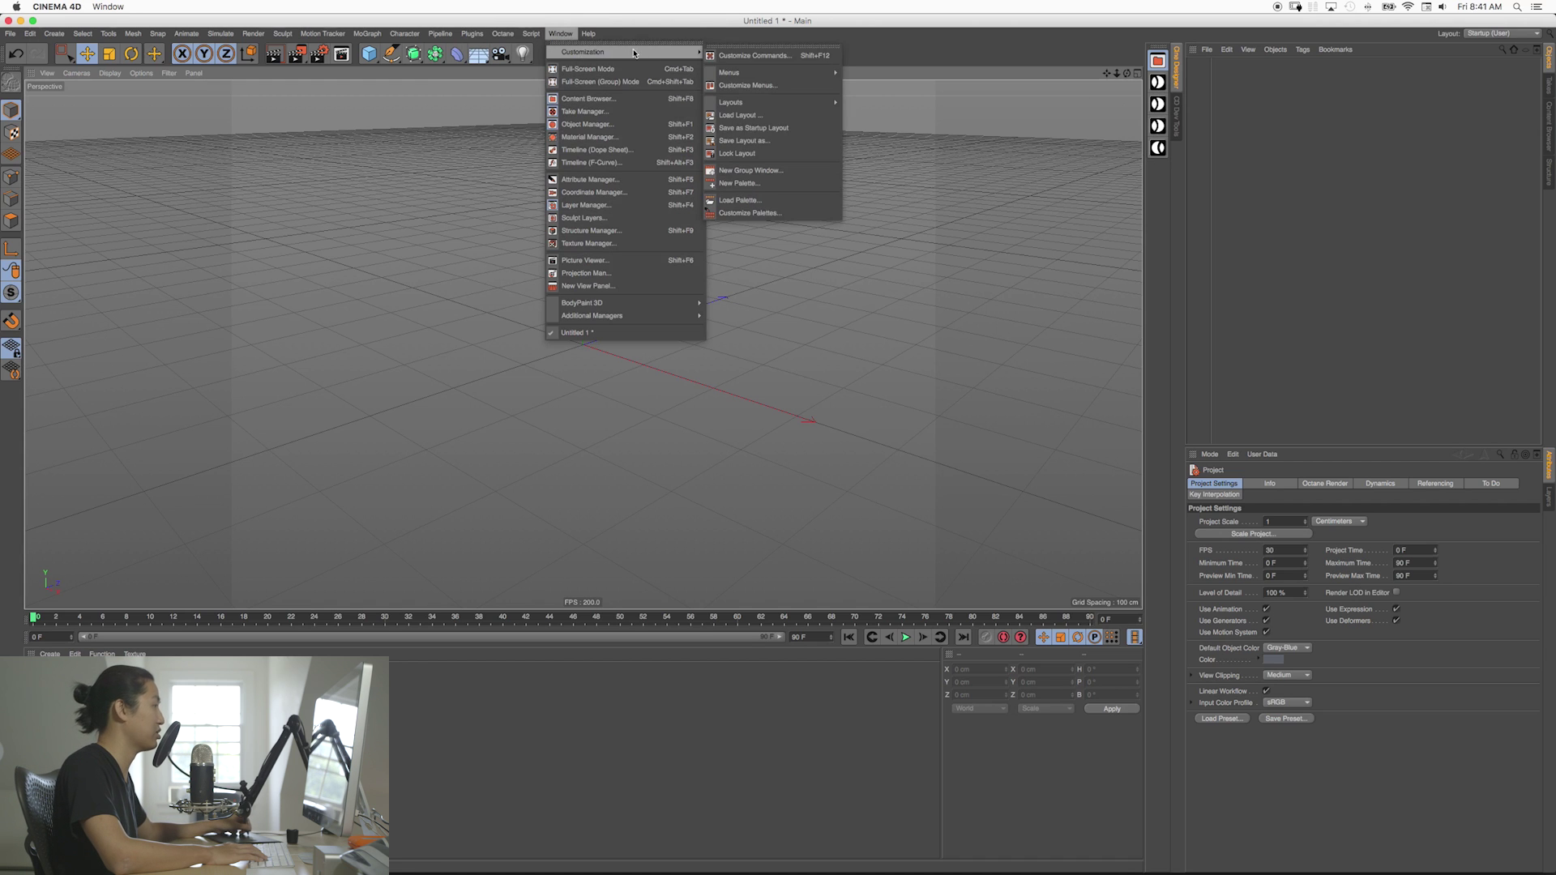
click(772, 214)
drag(279, 129, 761, 137)
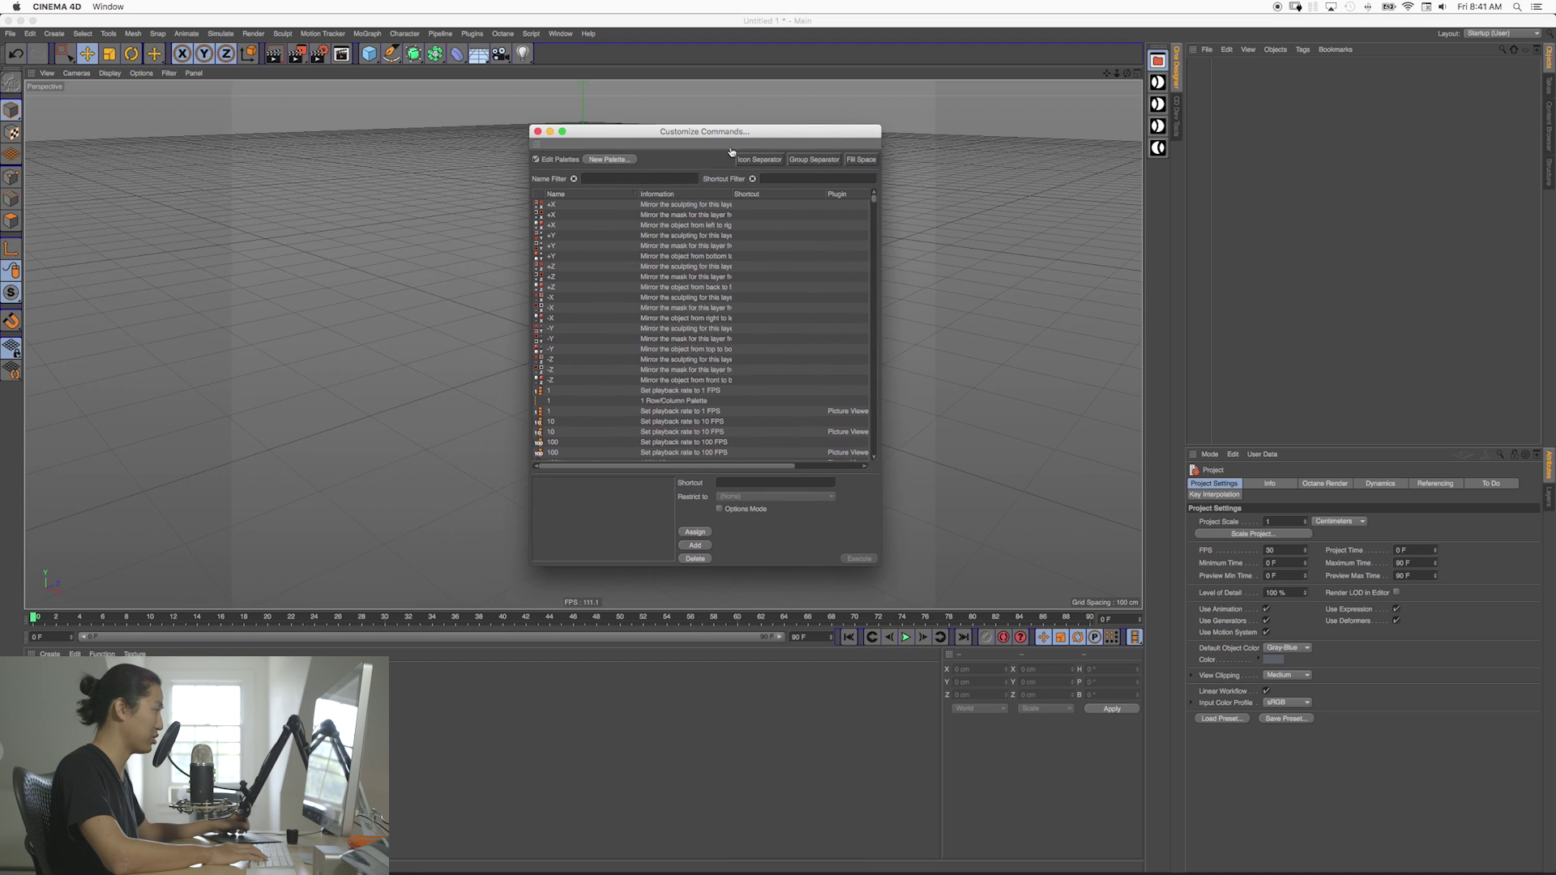
click(608, 160)
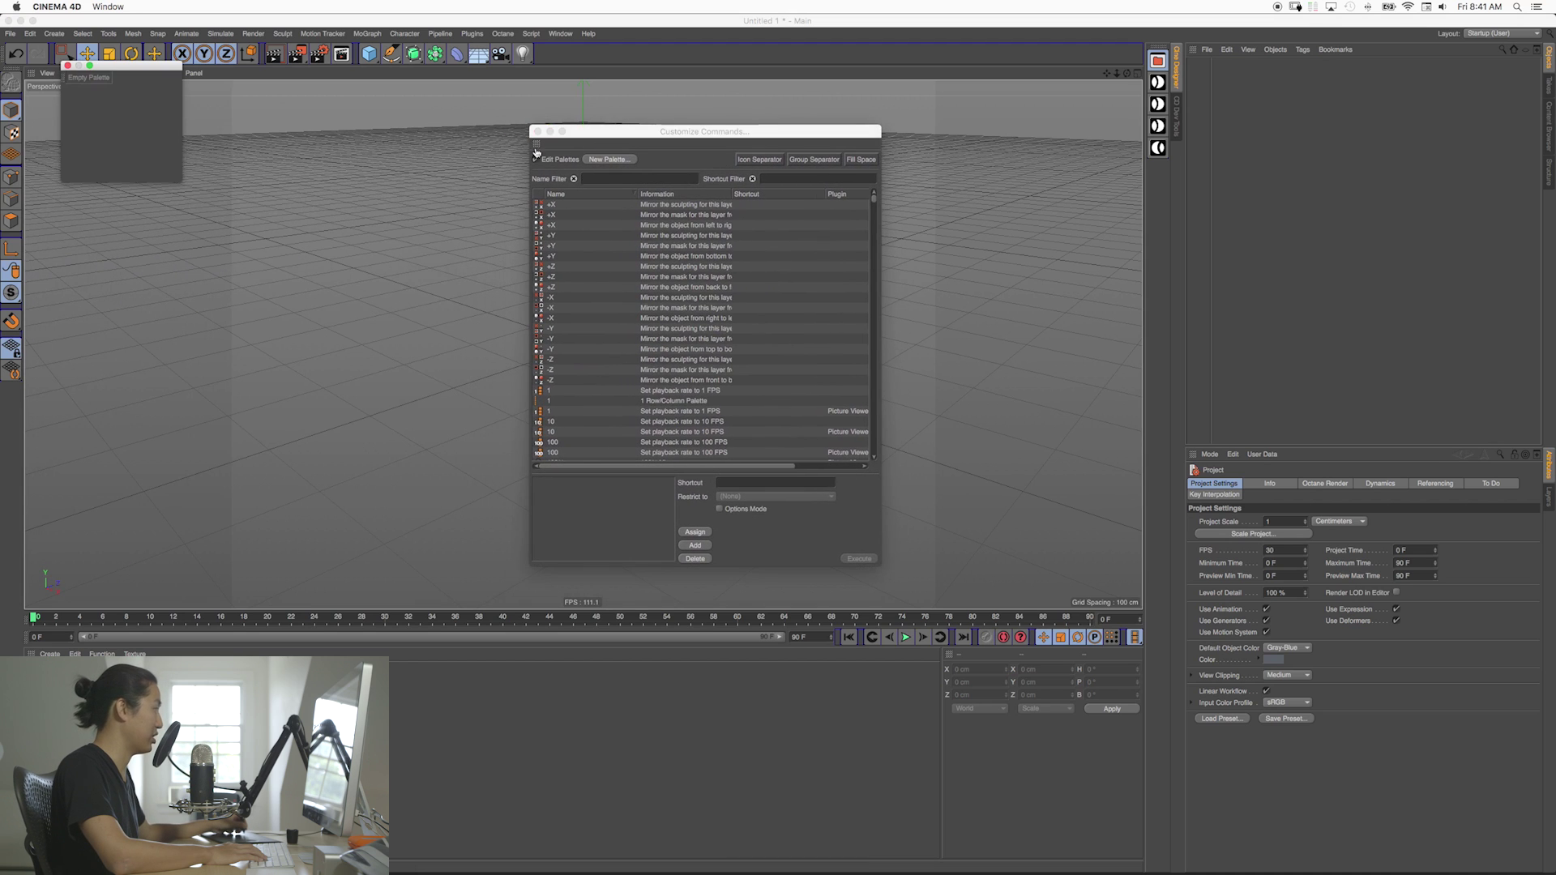
- Filter the command list by the name 'CD' to show only CineDesigner commands
click(625, 179)
text(cin)
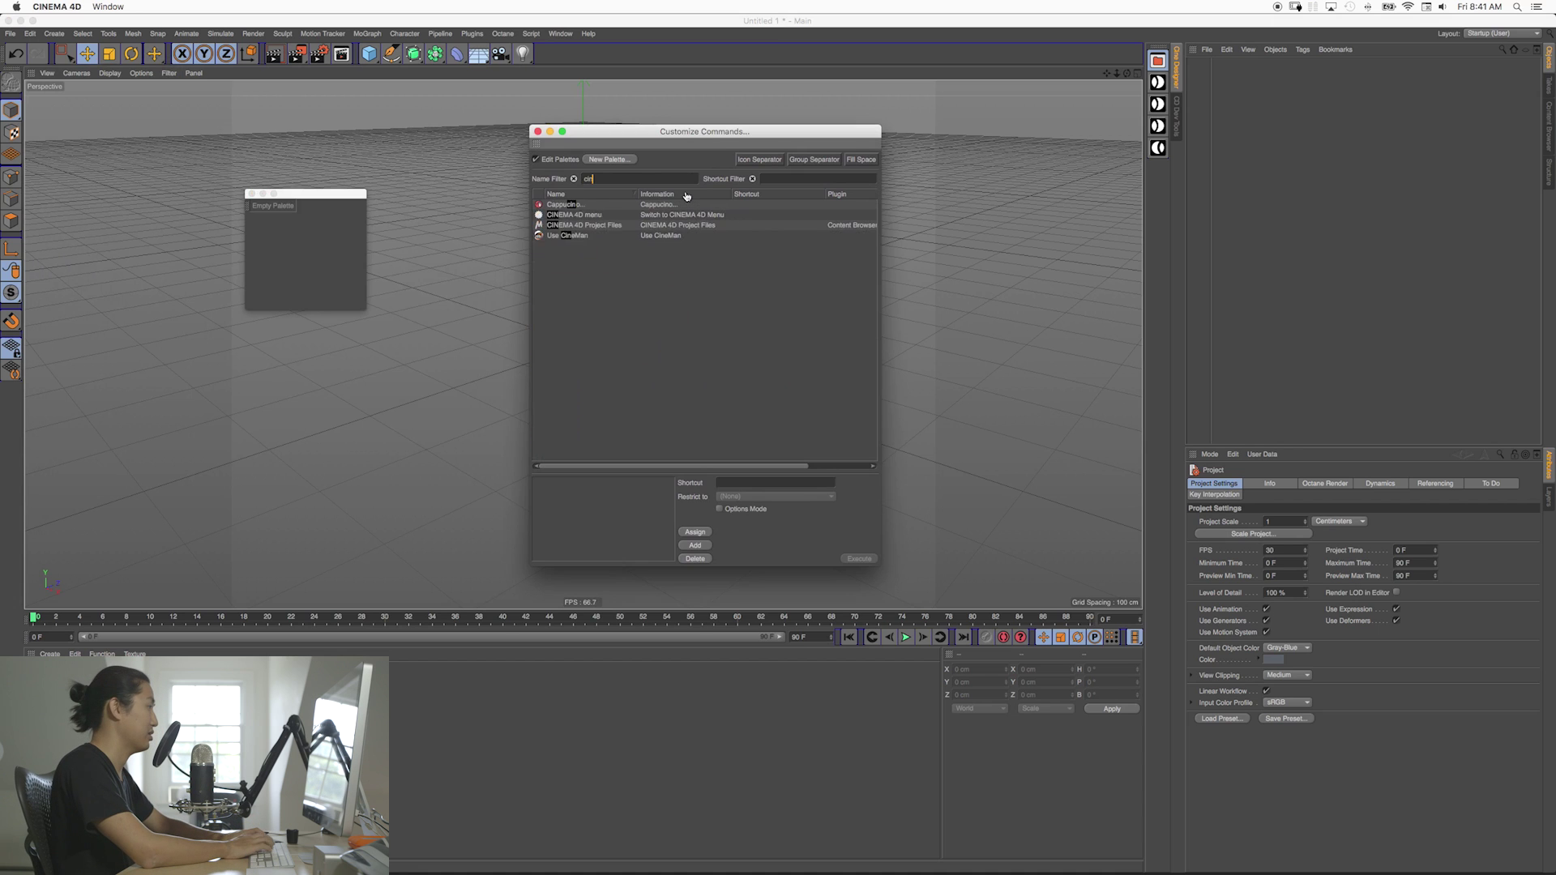
key(BackSpace)
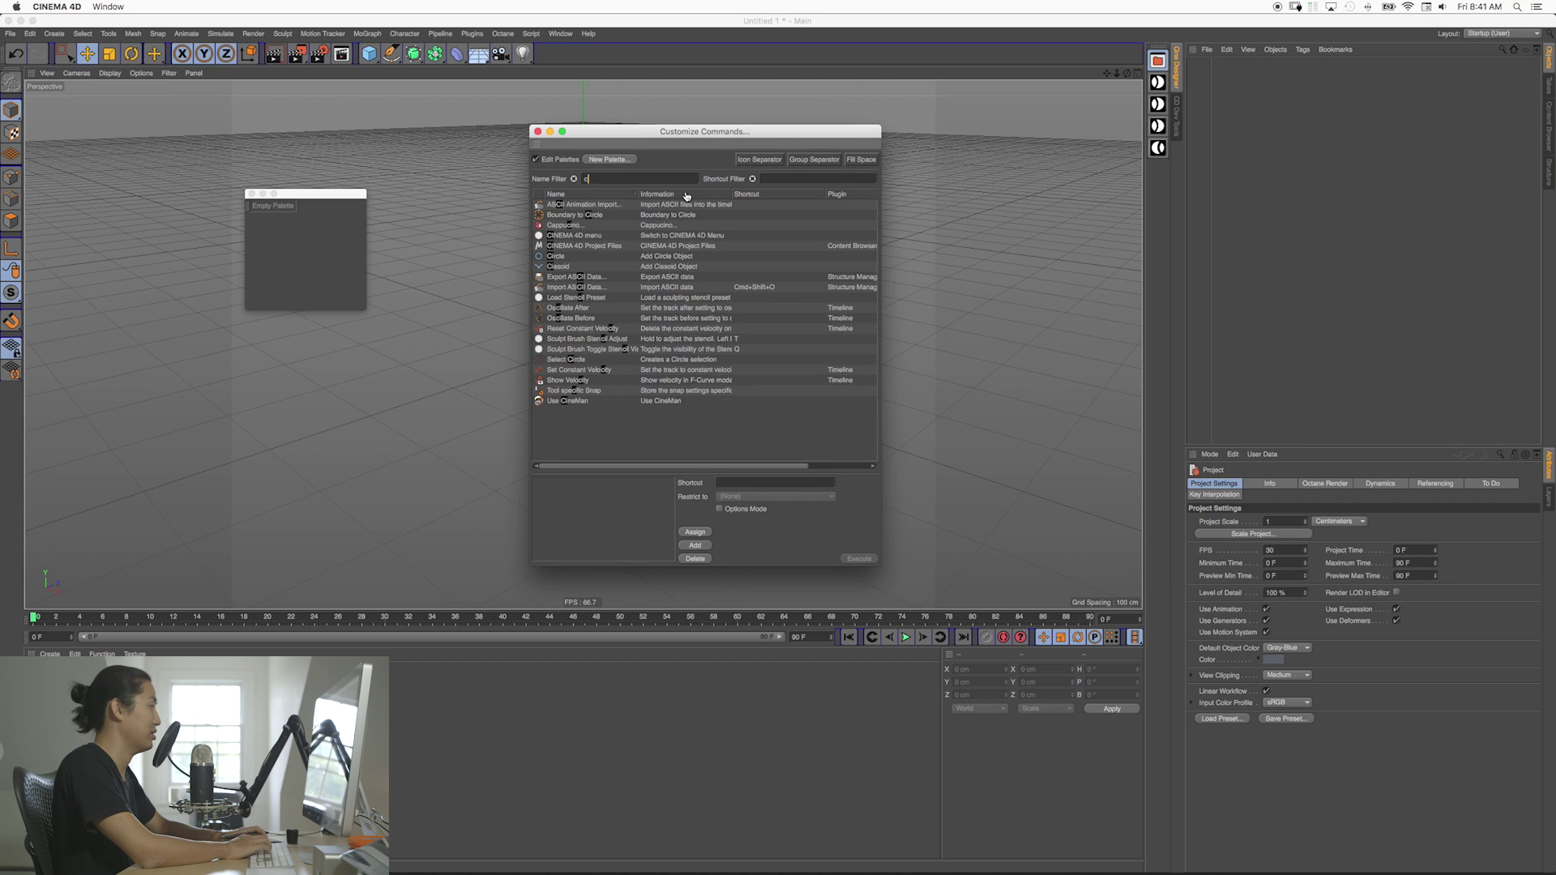
text(ir)
key(BackSpace)
key(BackSpace)
text(ine)
key(BackSpace)
key(BackSpace)
key(BackSpace)
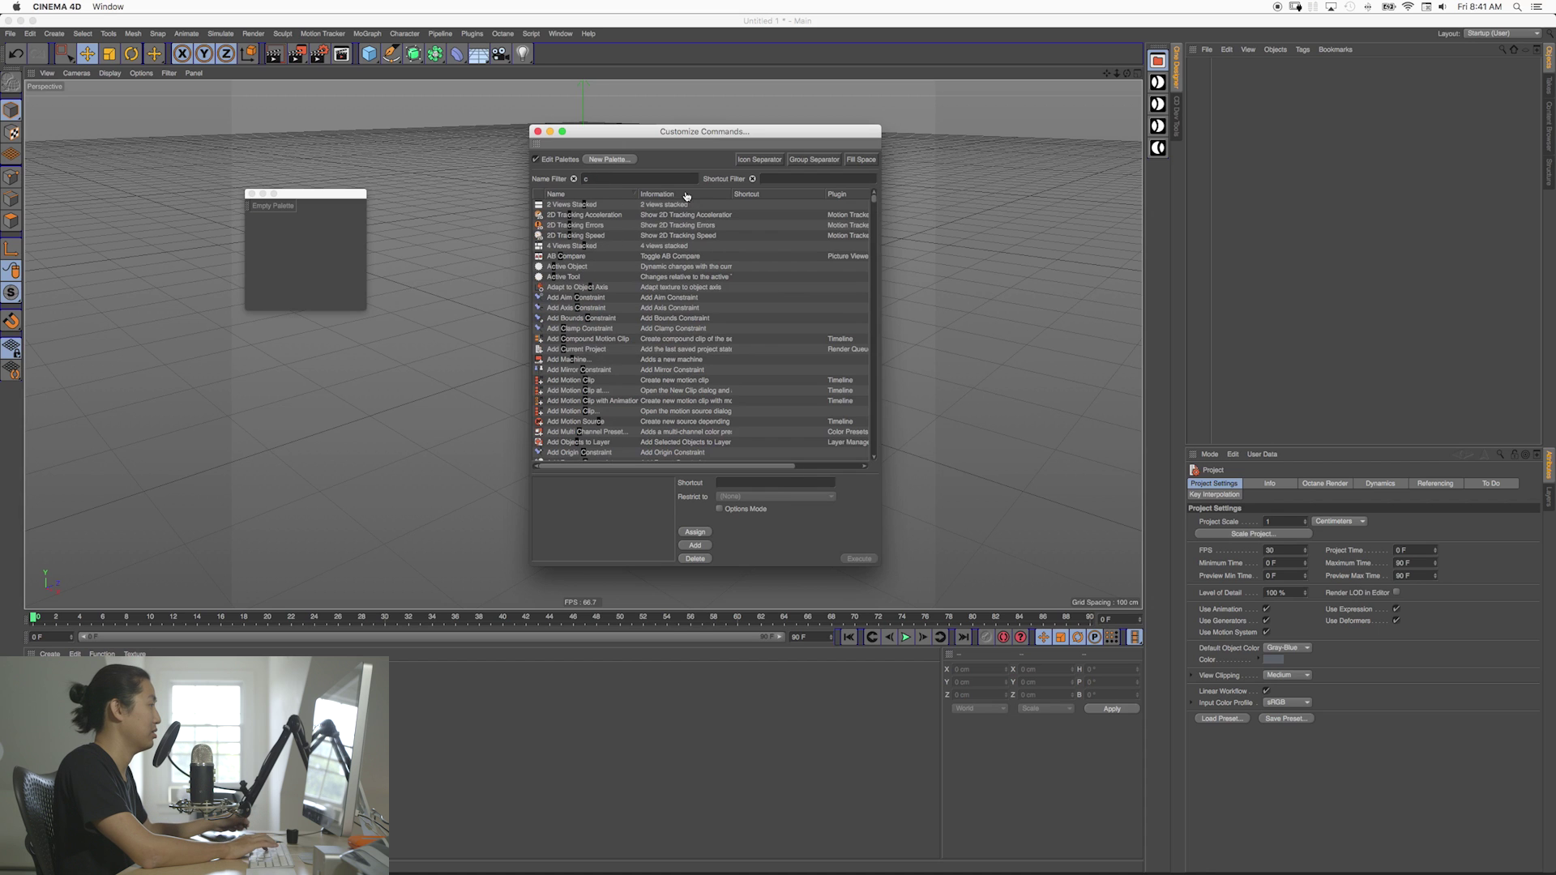
click(470, 34)
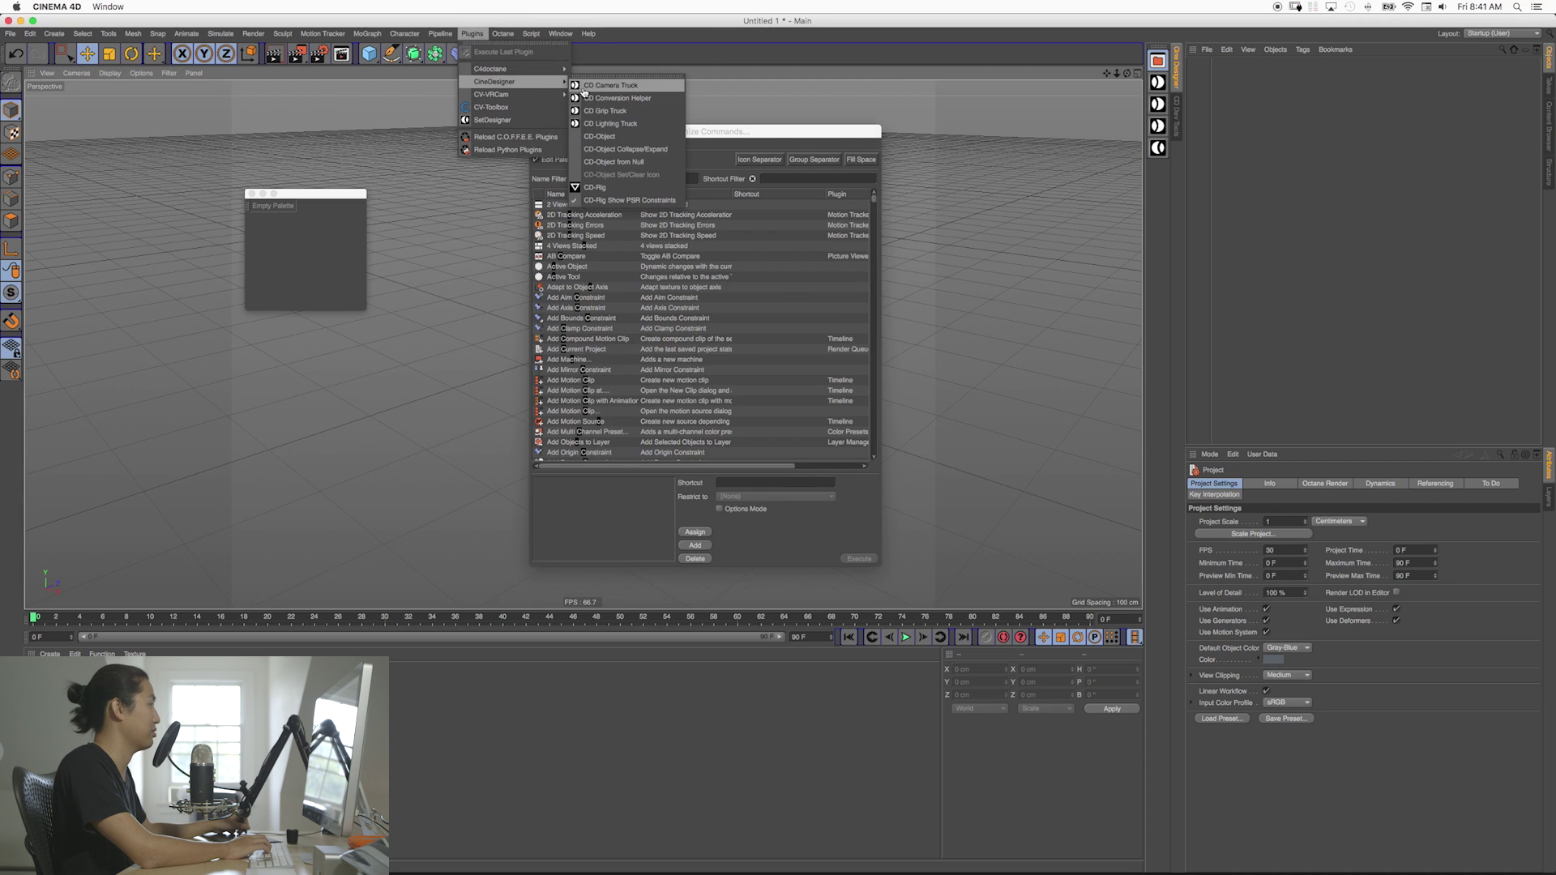
click(729, 134)
click(600, 177)
key(BackSpace)
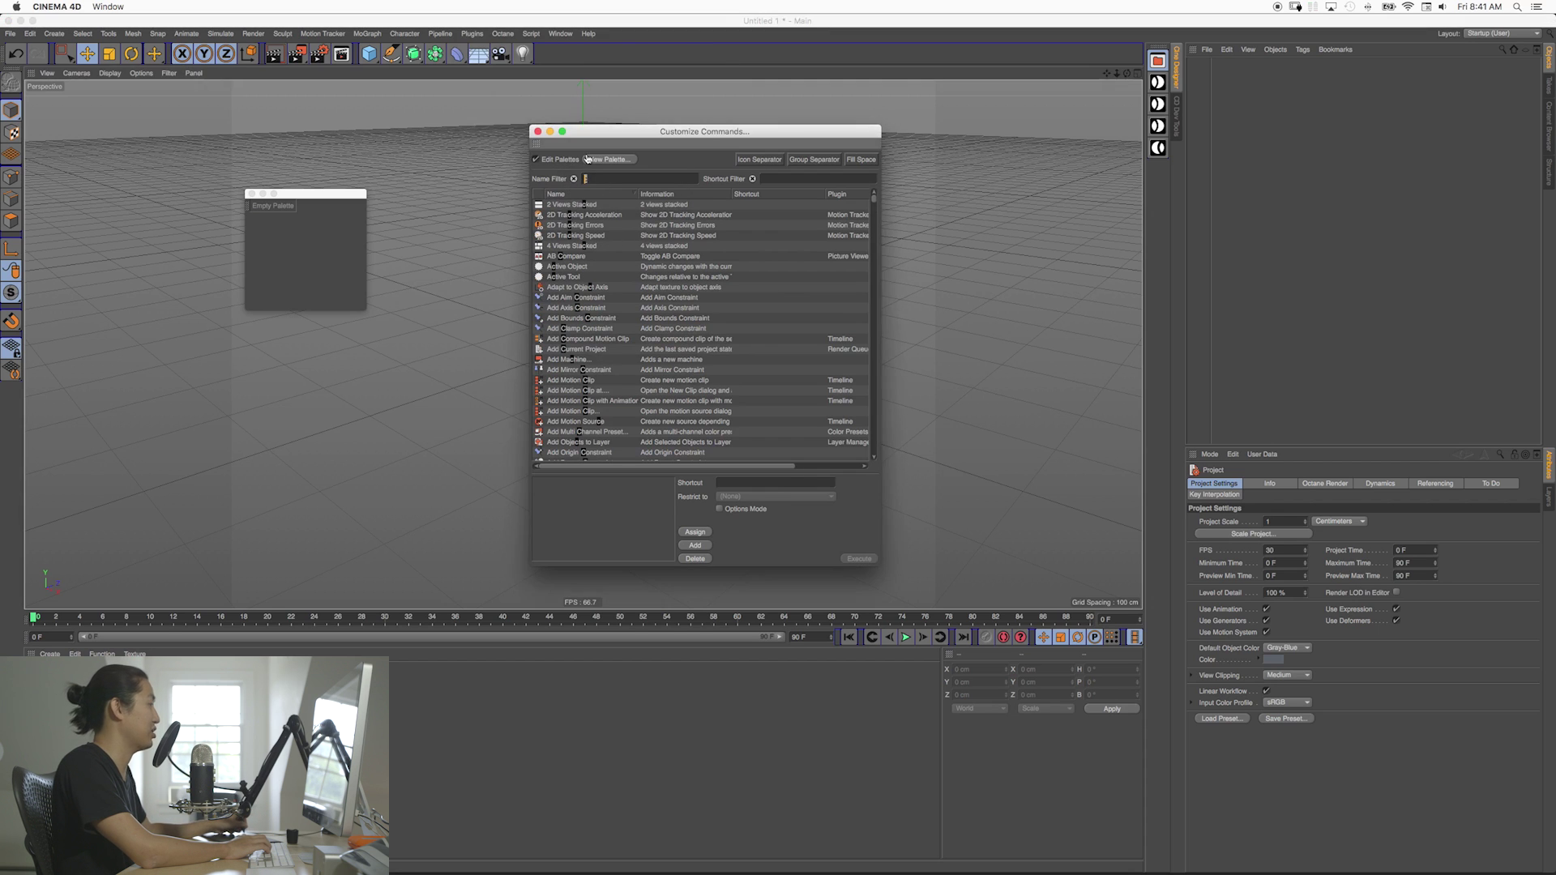
text(CD)
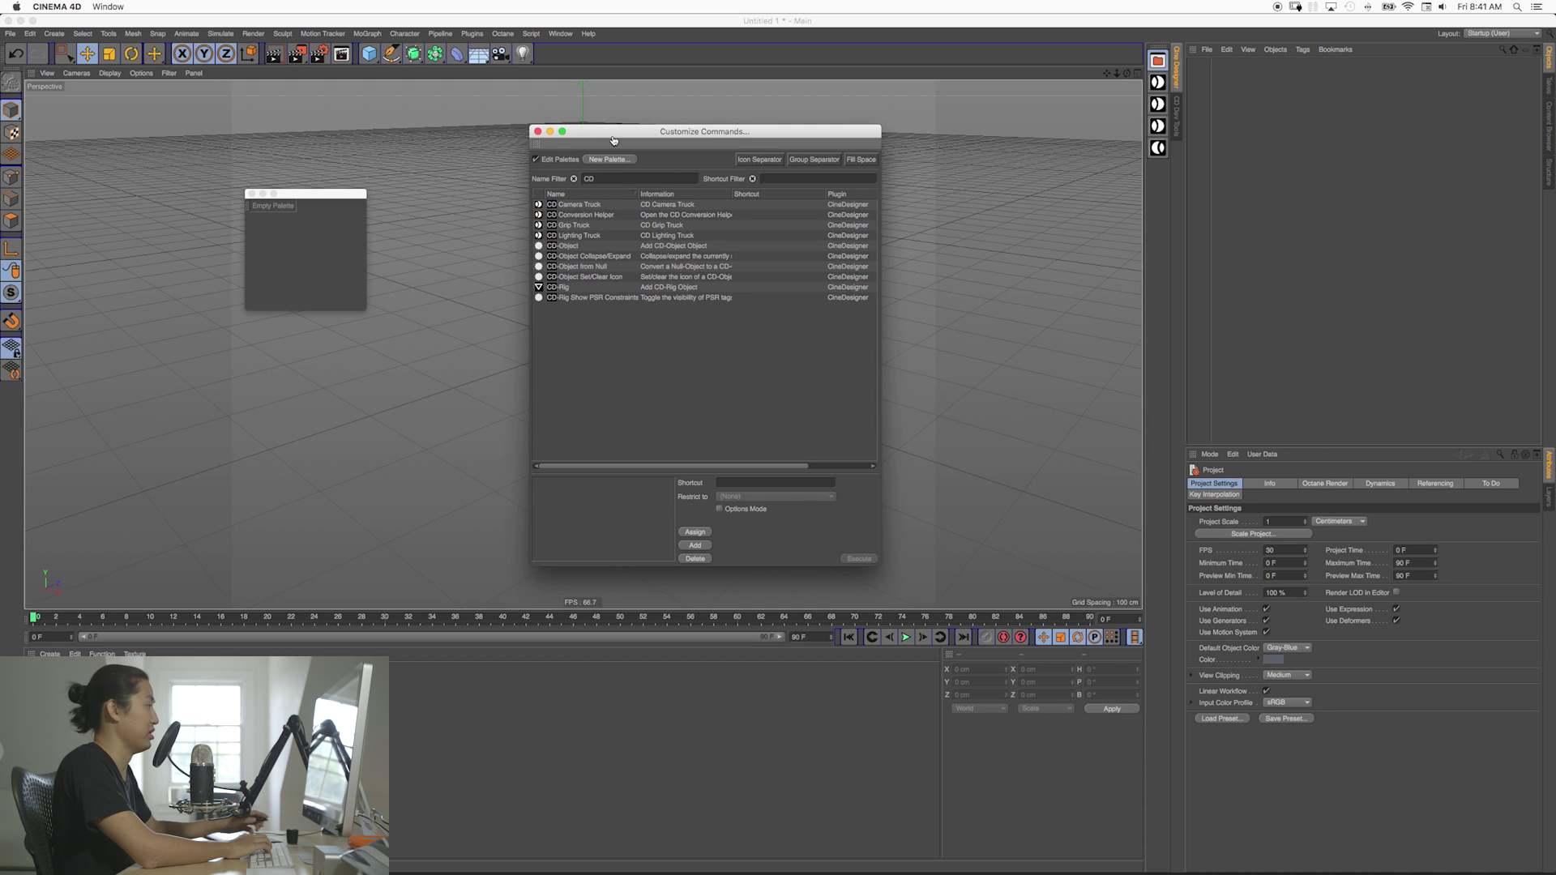
- Add CD Camera Truck, CD Grip Truck and CD Lighting Truck to the empty palette
drag(307, 194, 439, 185)
drag(567, 205, 403, 201)
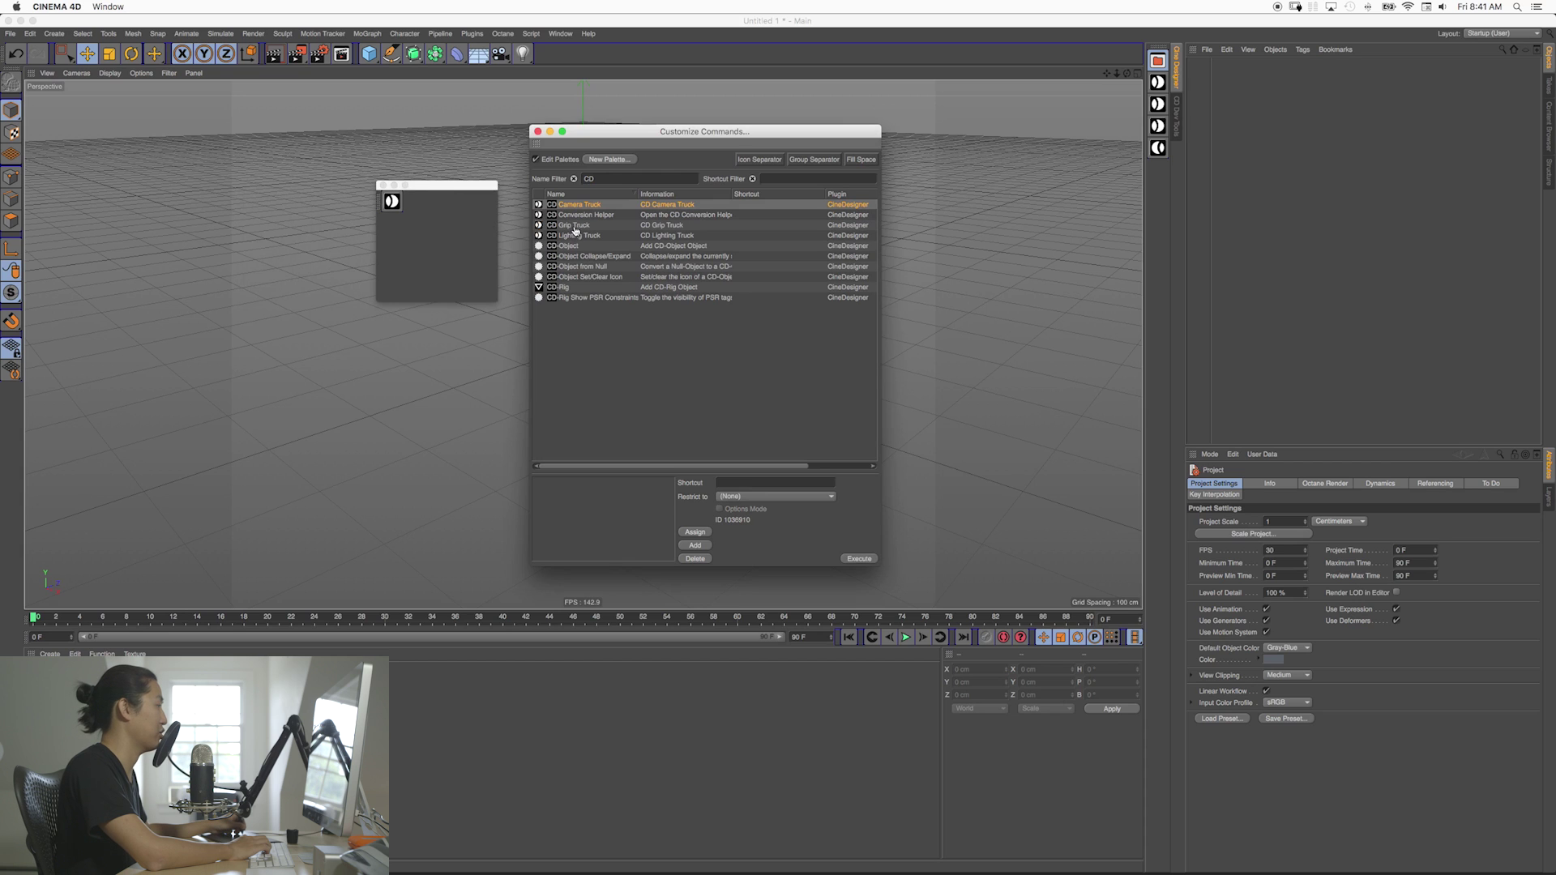
drag(575, 230, 413, 203)
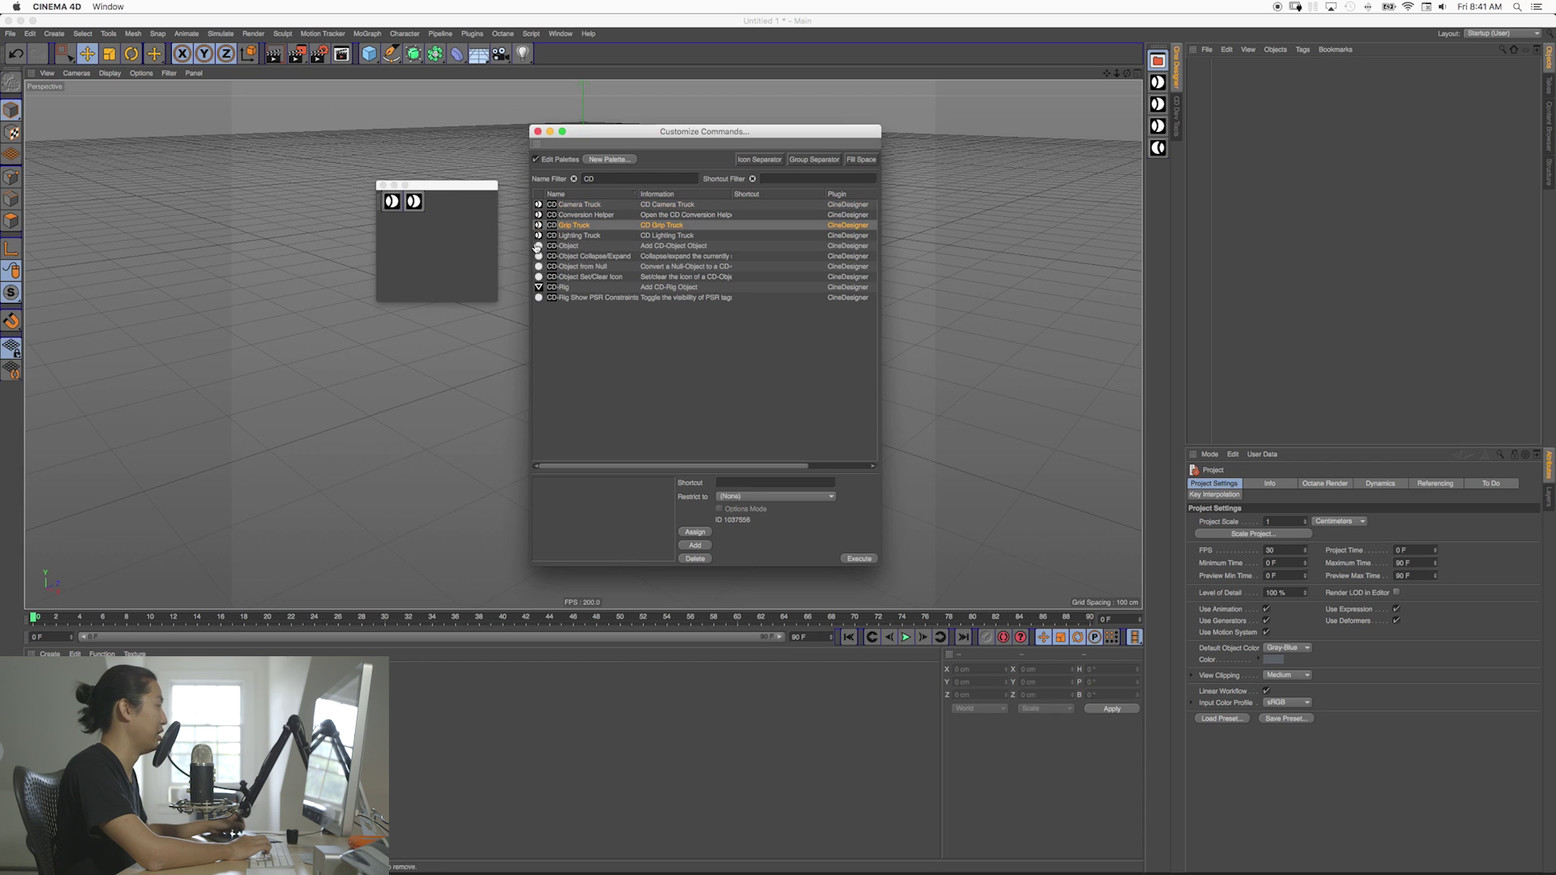
drag(572, 236, 417, 208)
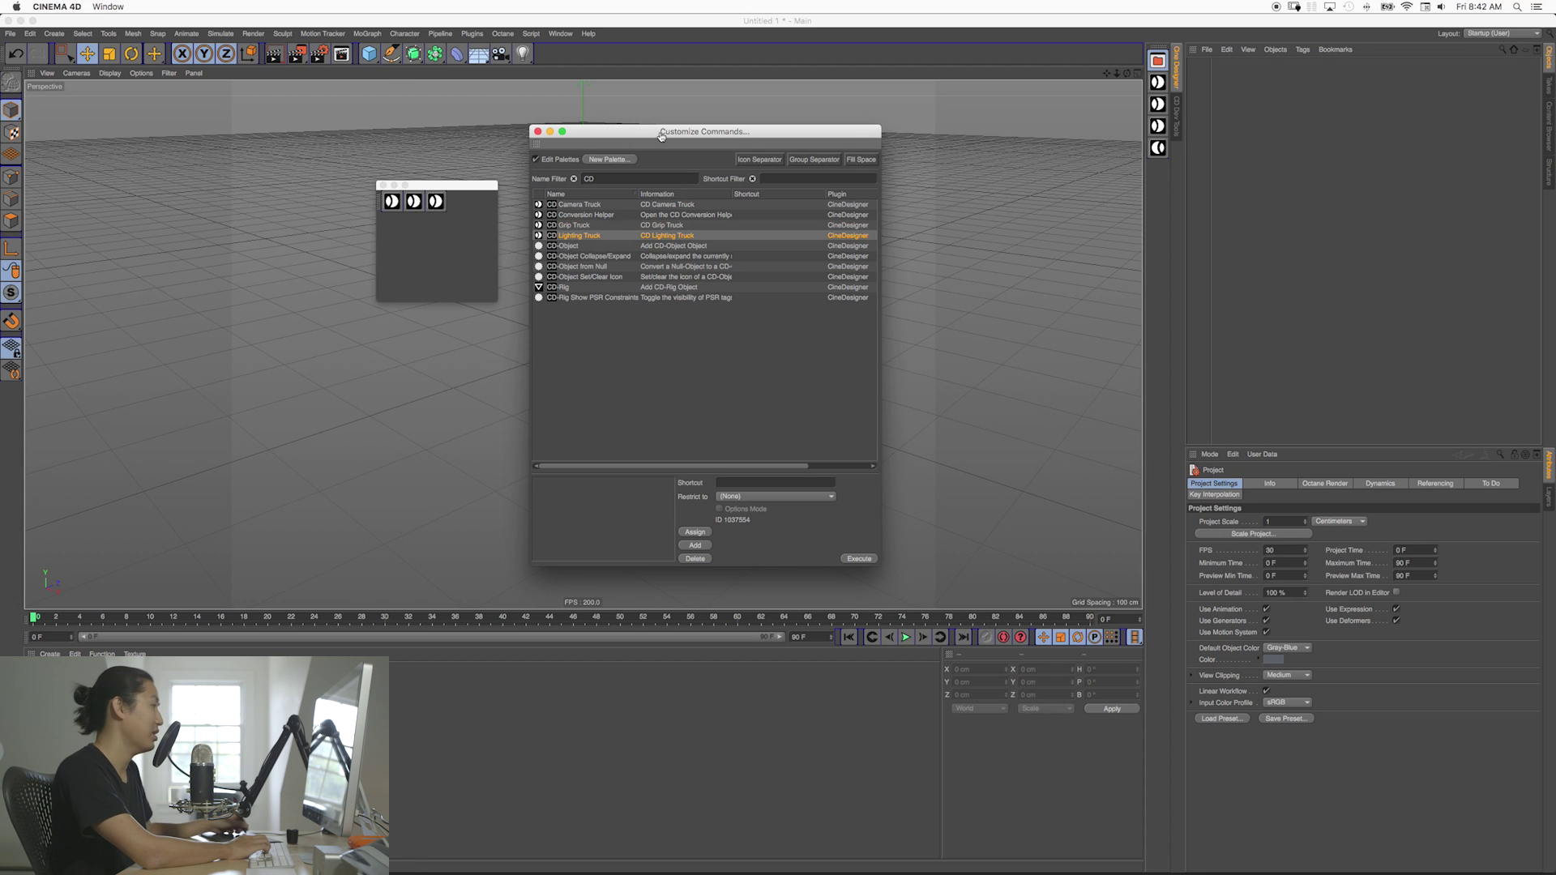
- Close Customize Commands and the floating palette window
click(537, 136)
drag(377, 201, 422, 207)
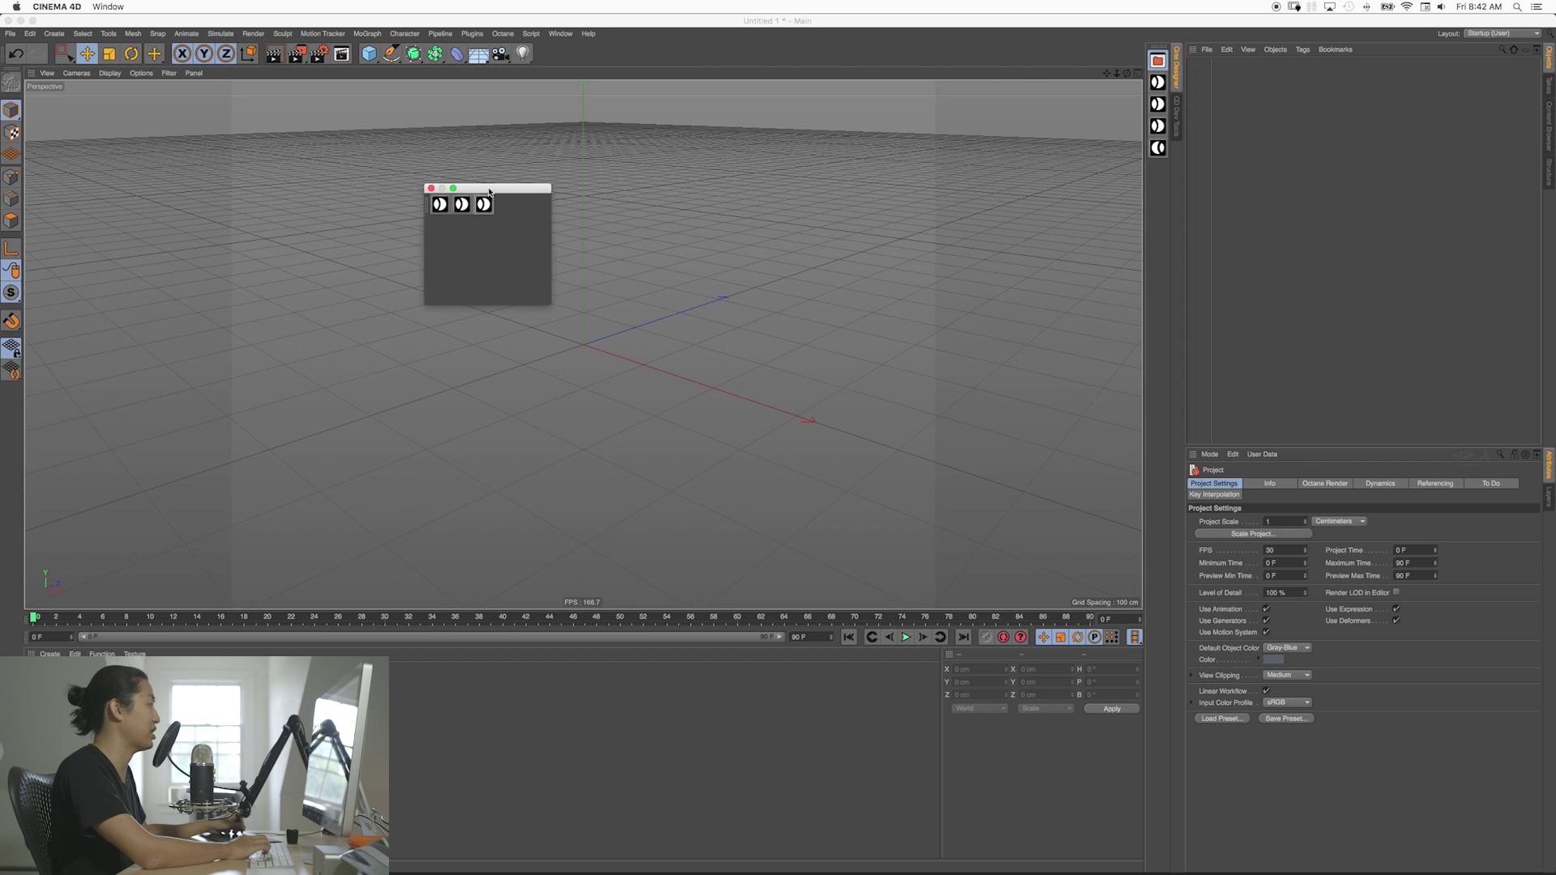
drag(486, 189, 518, 203)
click(462, 206)
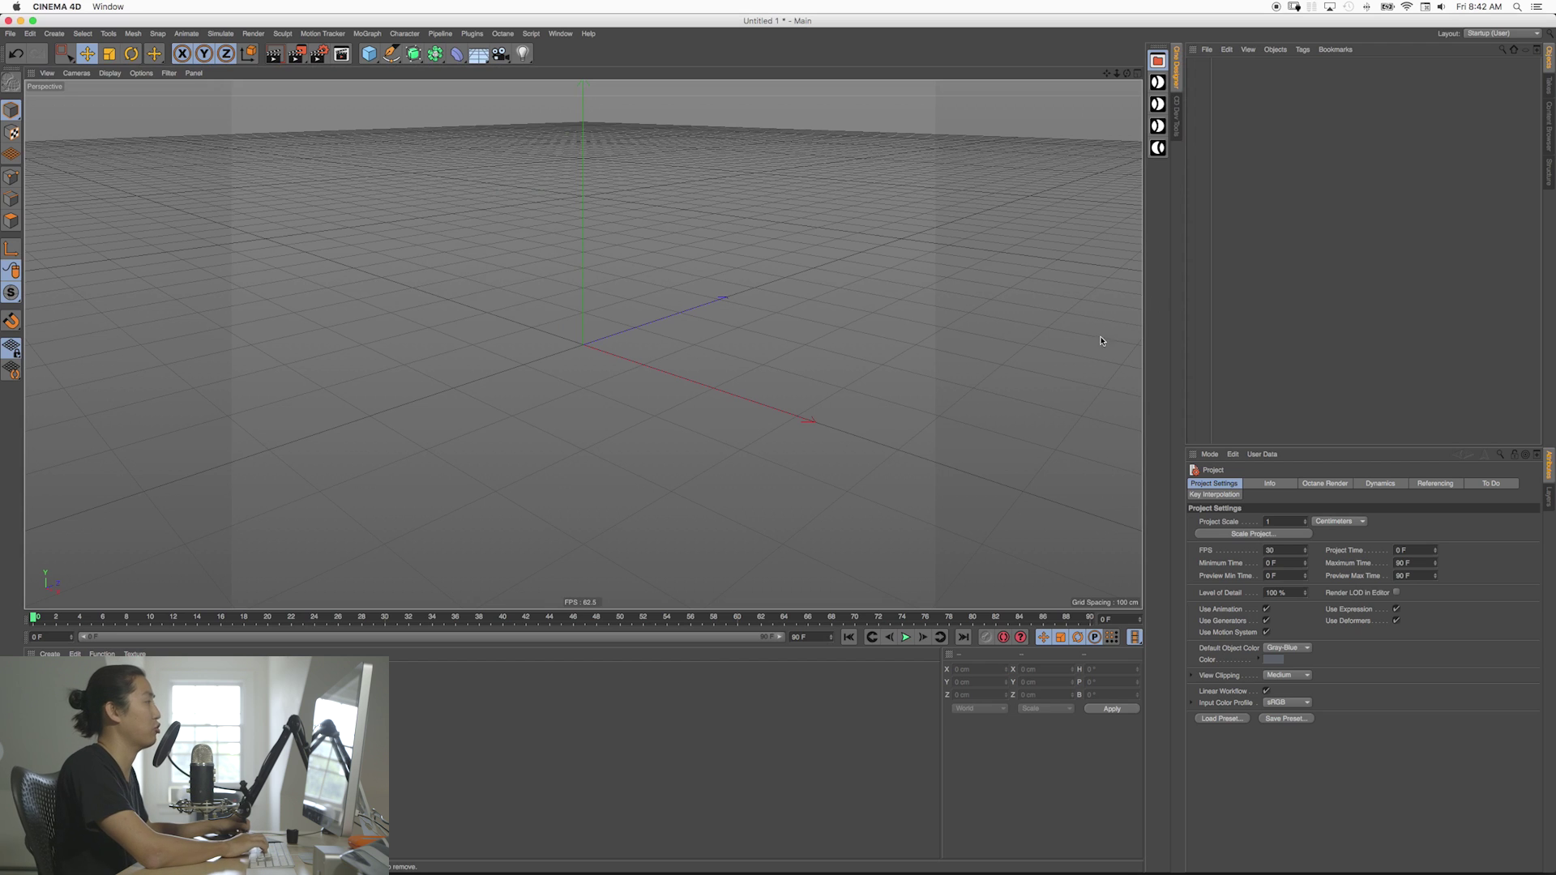
- Open the Camera, Lighting and Grip Truck builders in a row, then close Grip Truck
click(1157, 83)
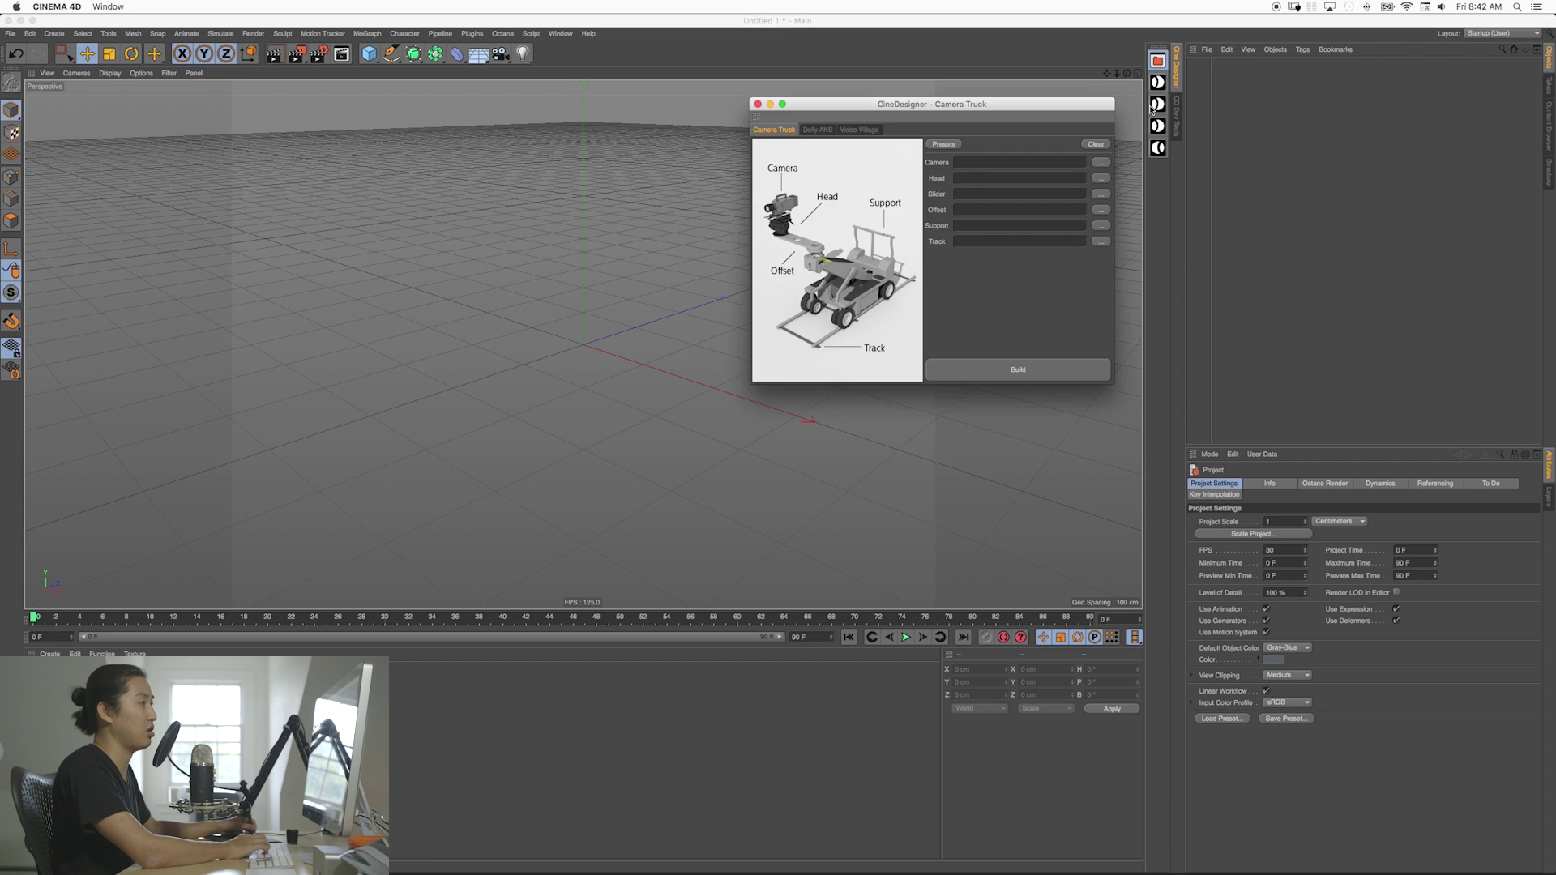
click(1158, 104)
click(1157, 126)
drag(787, 130, 867, 226)
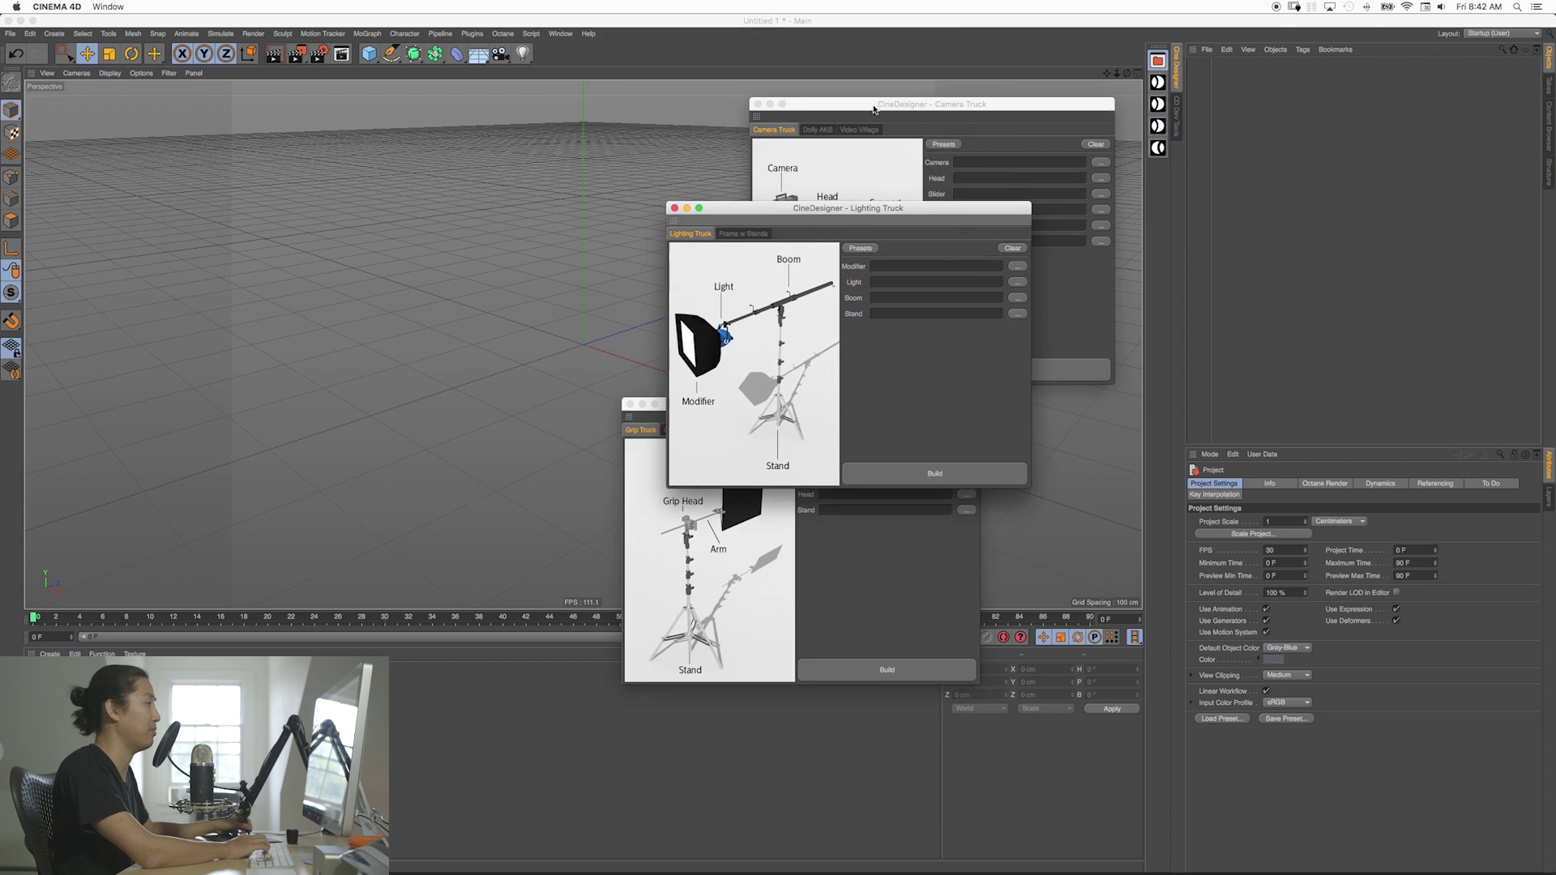
drag(871, 120, 254, 127)
drag(749, 209, 586, 116)
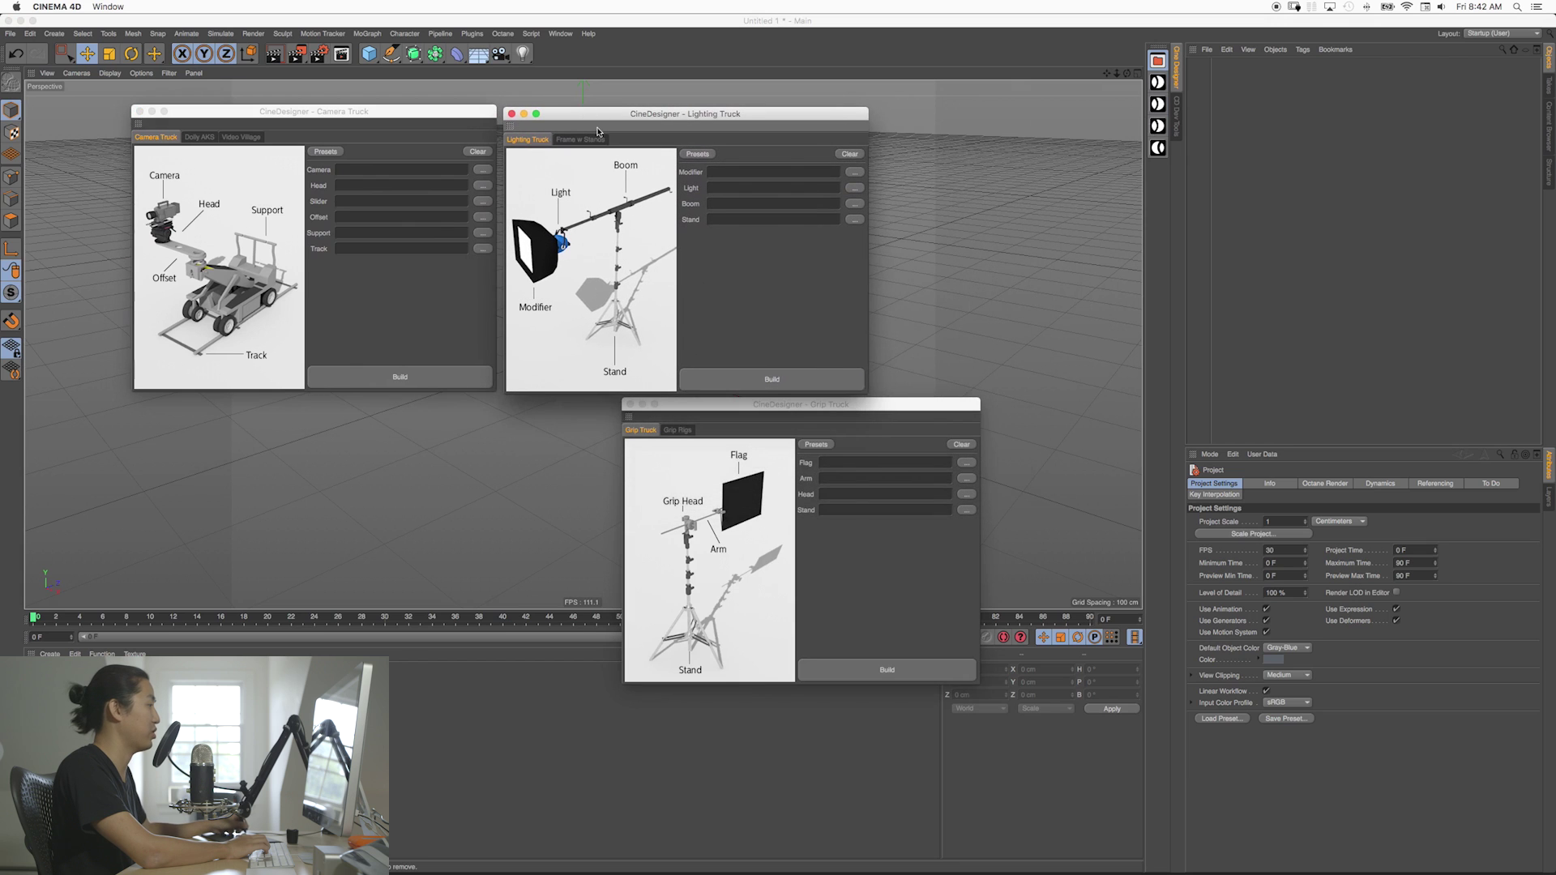
drag(790, 406, 1043, 116)
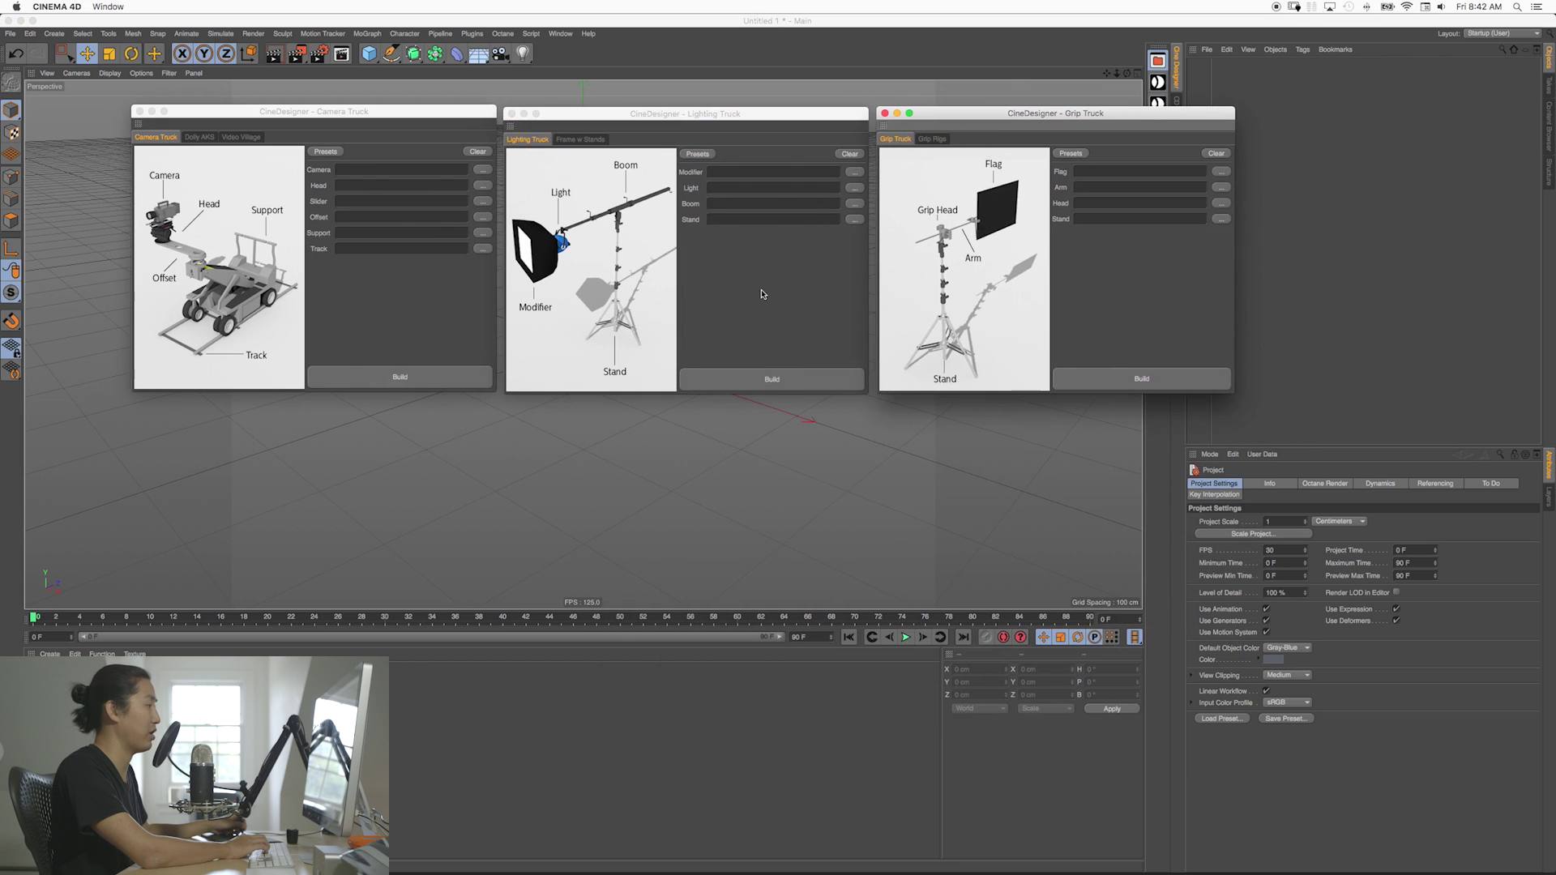
click(885, 114)
- Close Lighting Truck, pick a full Camera Truck preset, and build the CD-Rig dolly
click(513, 114)
drag(316, 111, 690, 132)
click(691, 172)
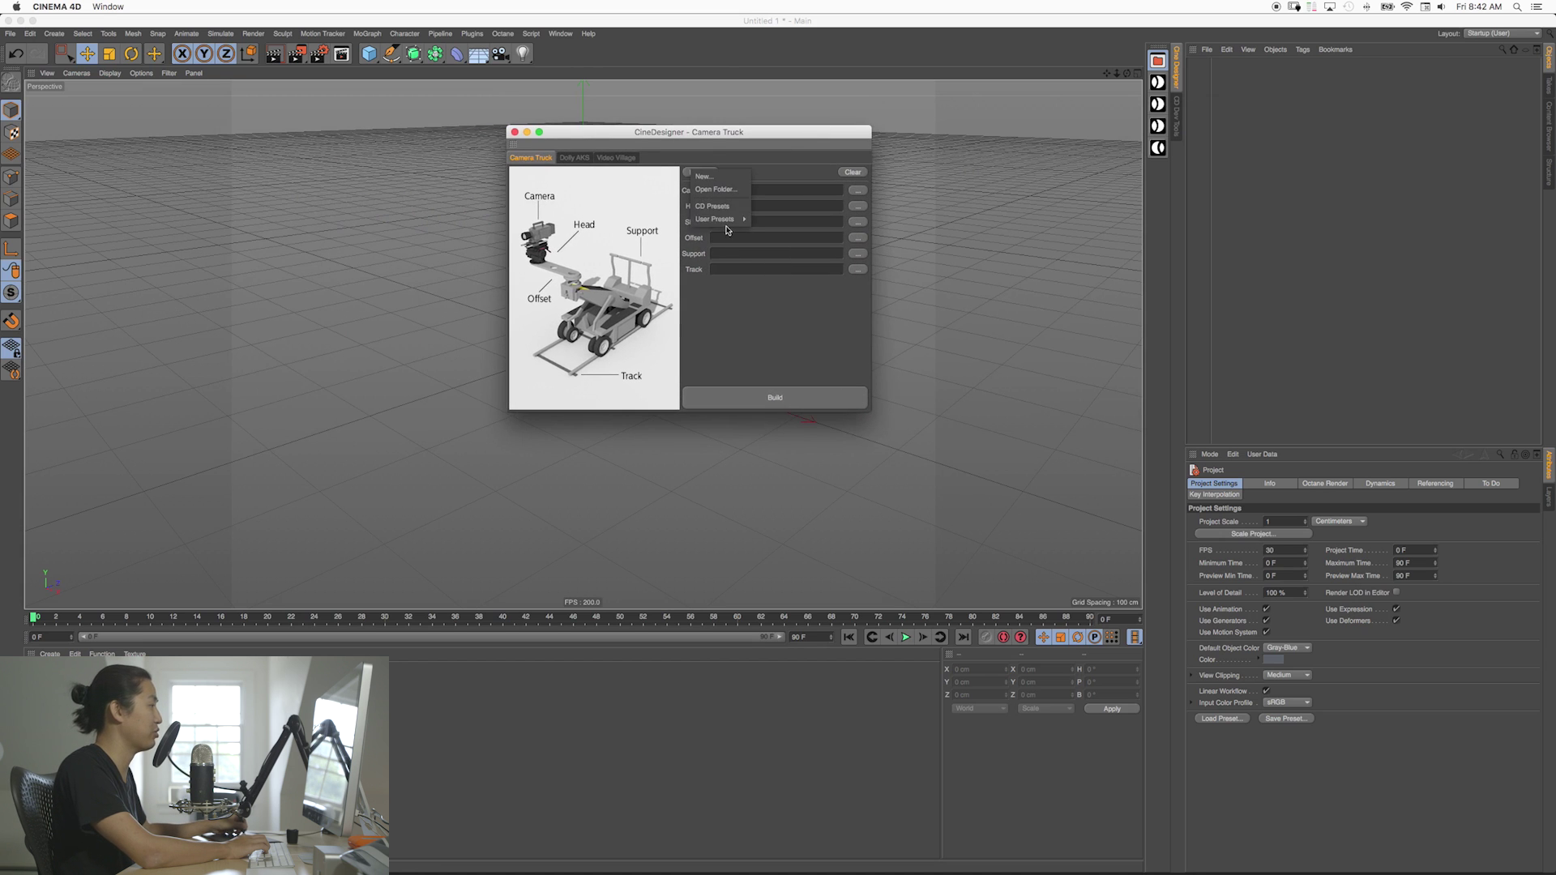
click(765, 231)
click(776, 393)
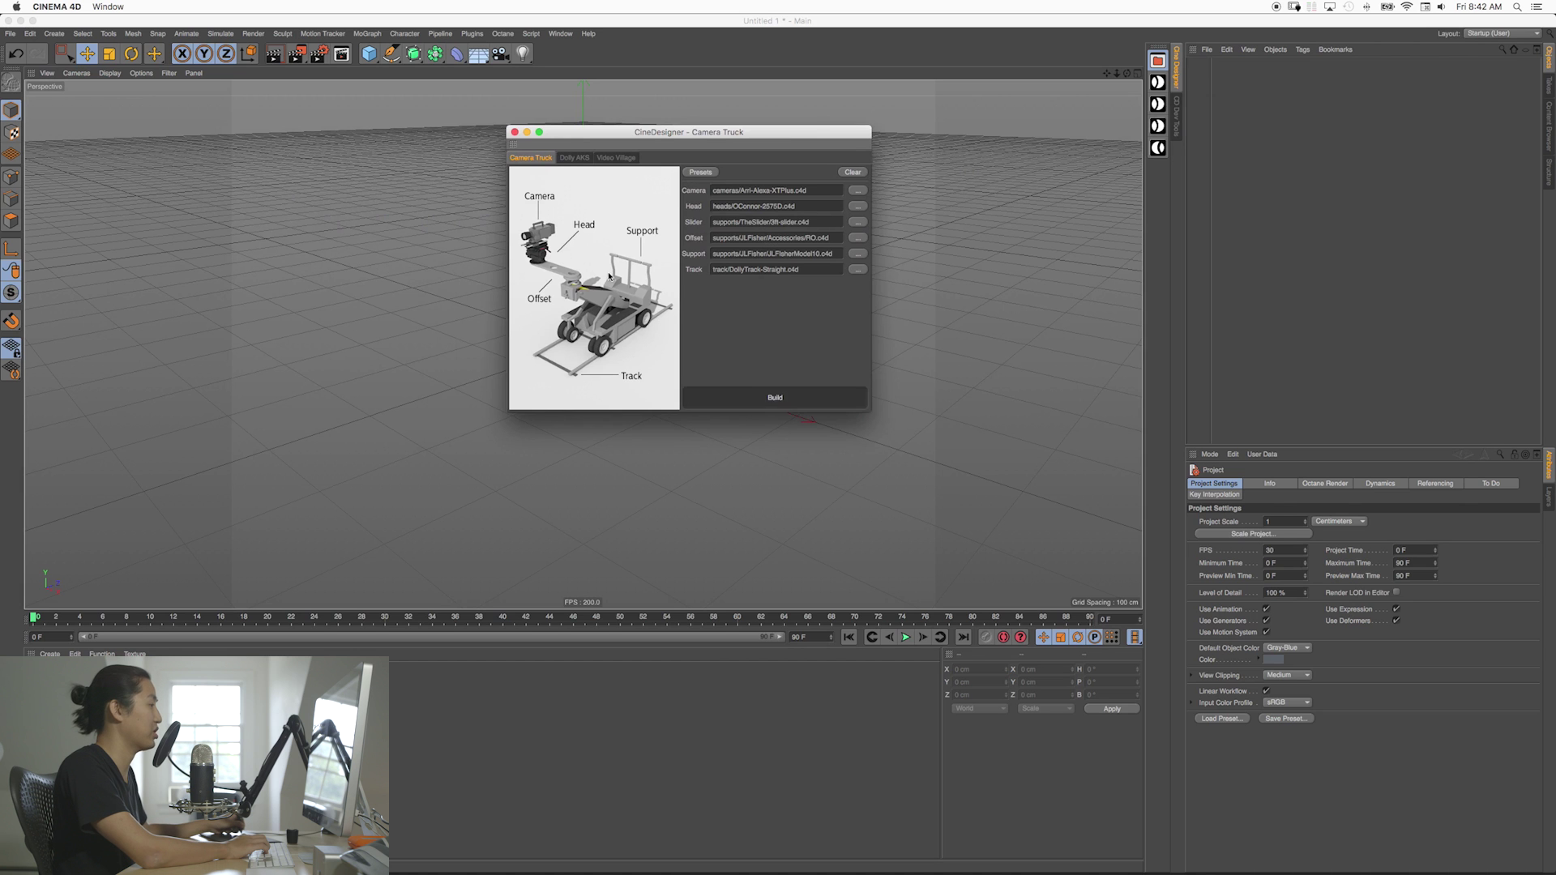
alt+drag(594, 348, 568, 332)
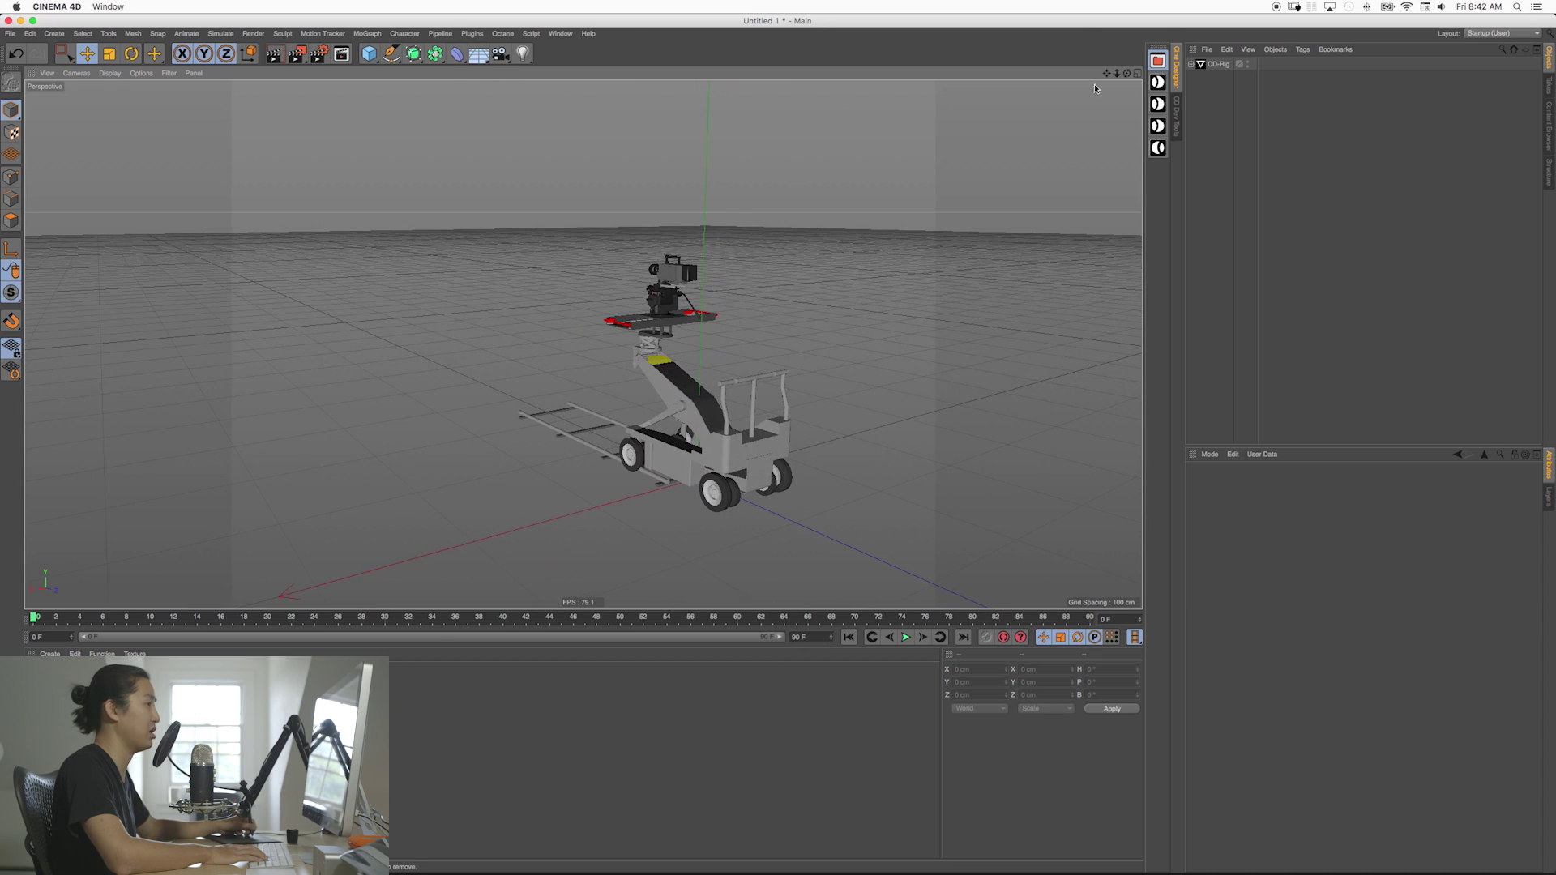
- Add the Male-Rocker character from the preset library and select it
key(shift+F8)
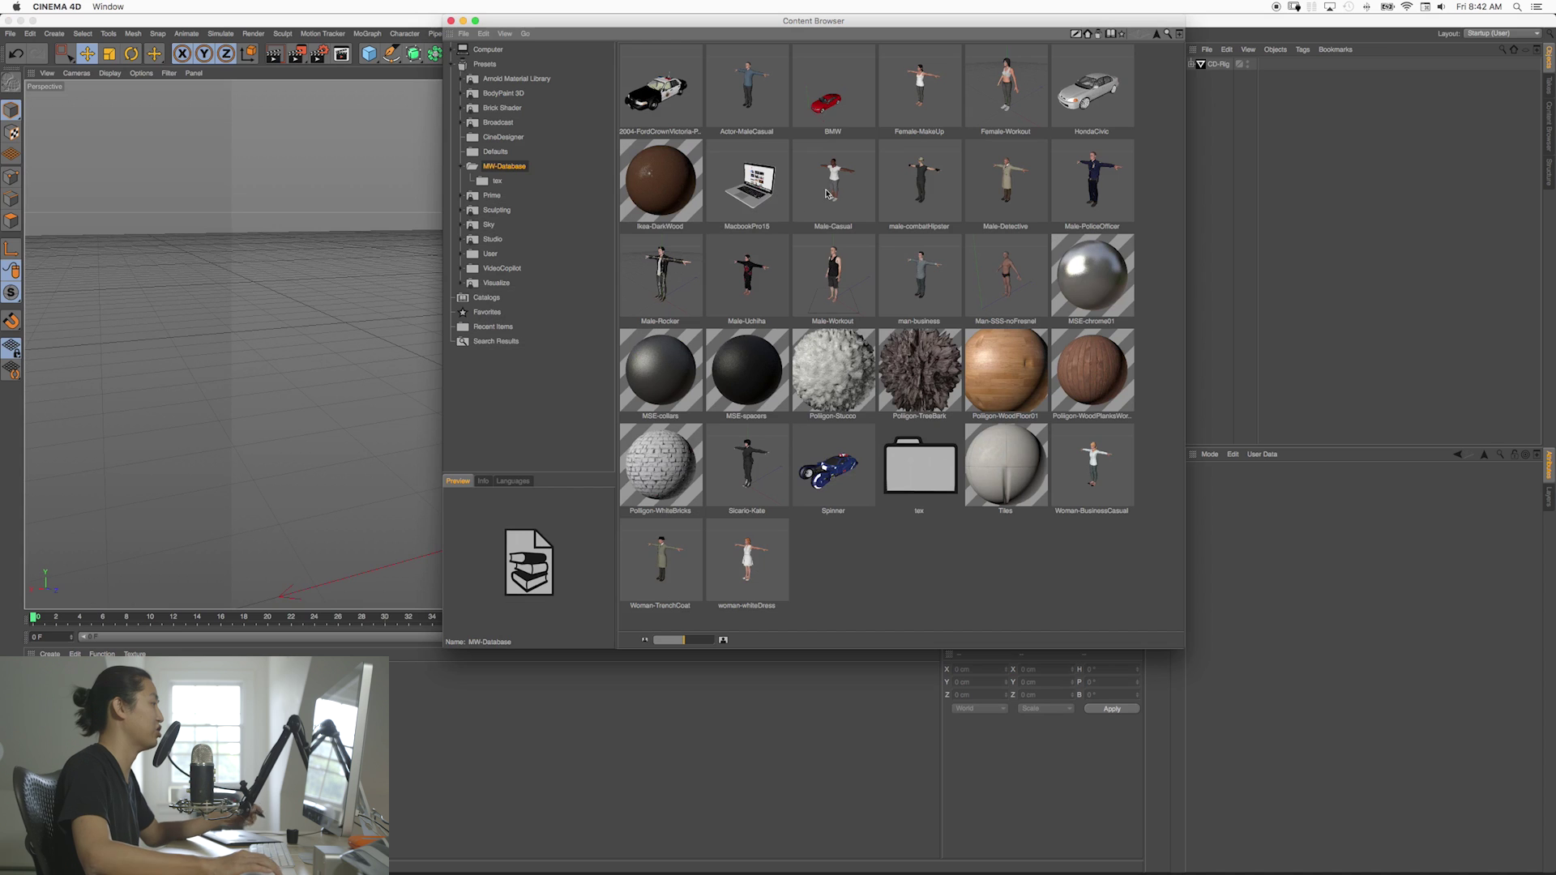
double_click(662, 270)
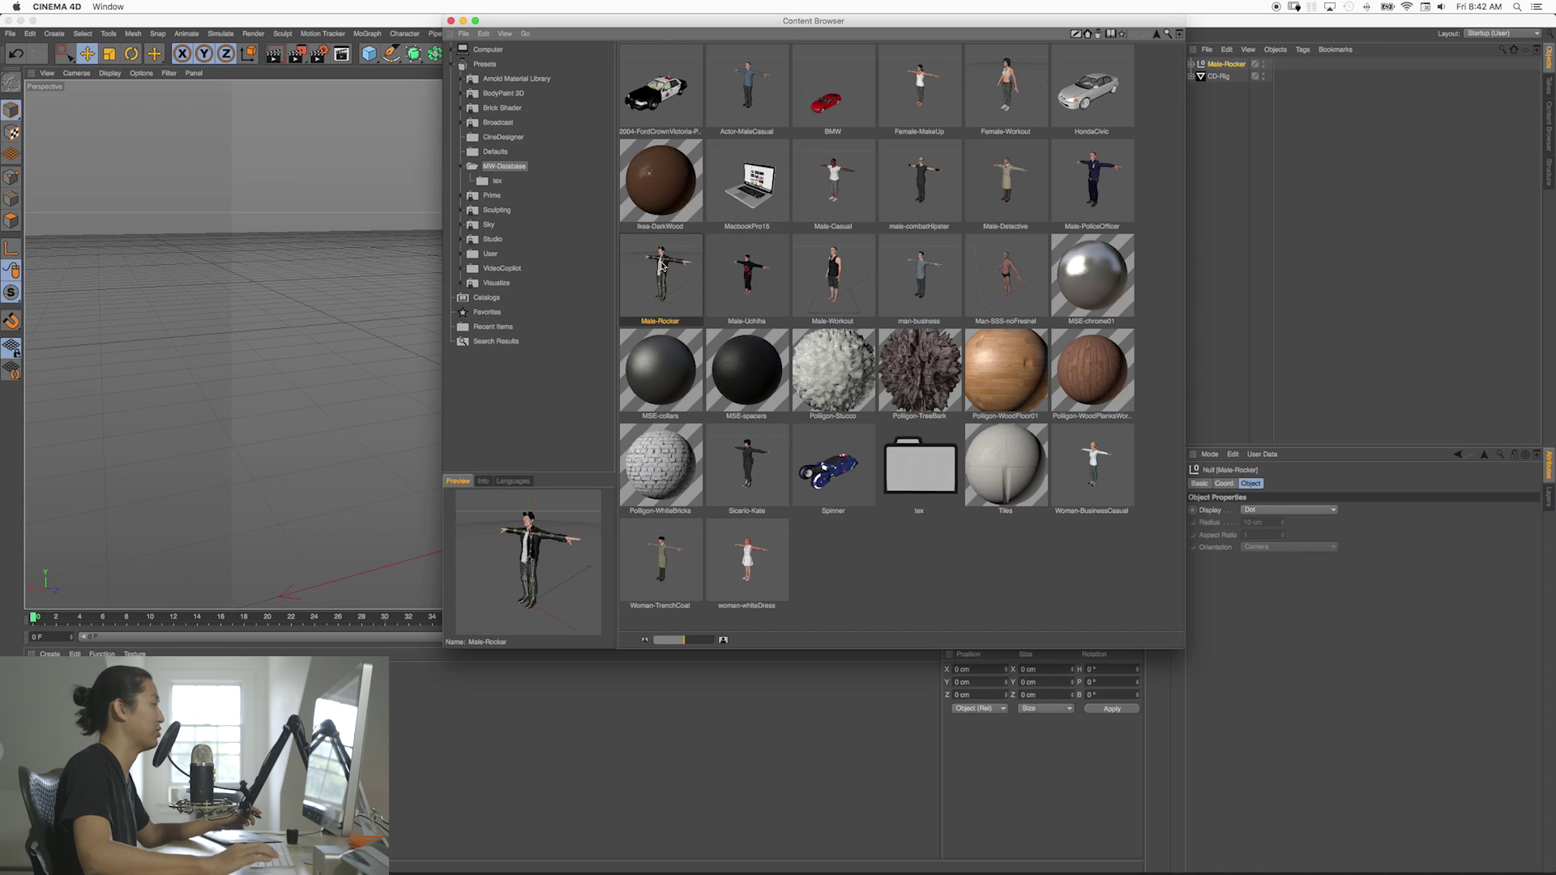
click(451, 21)
click(1228, 117)
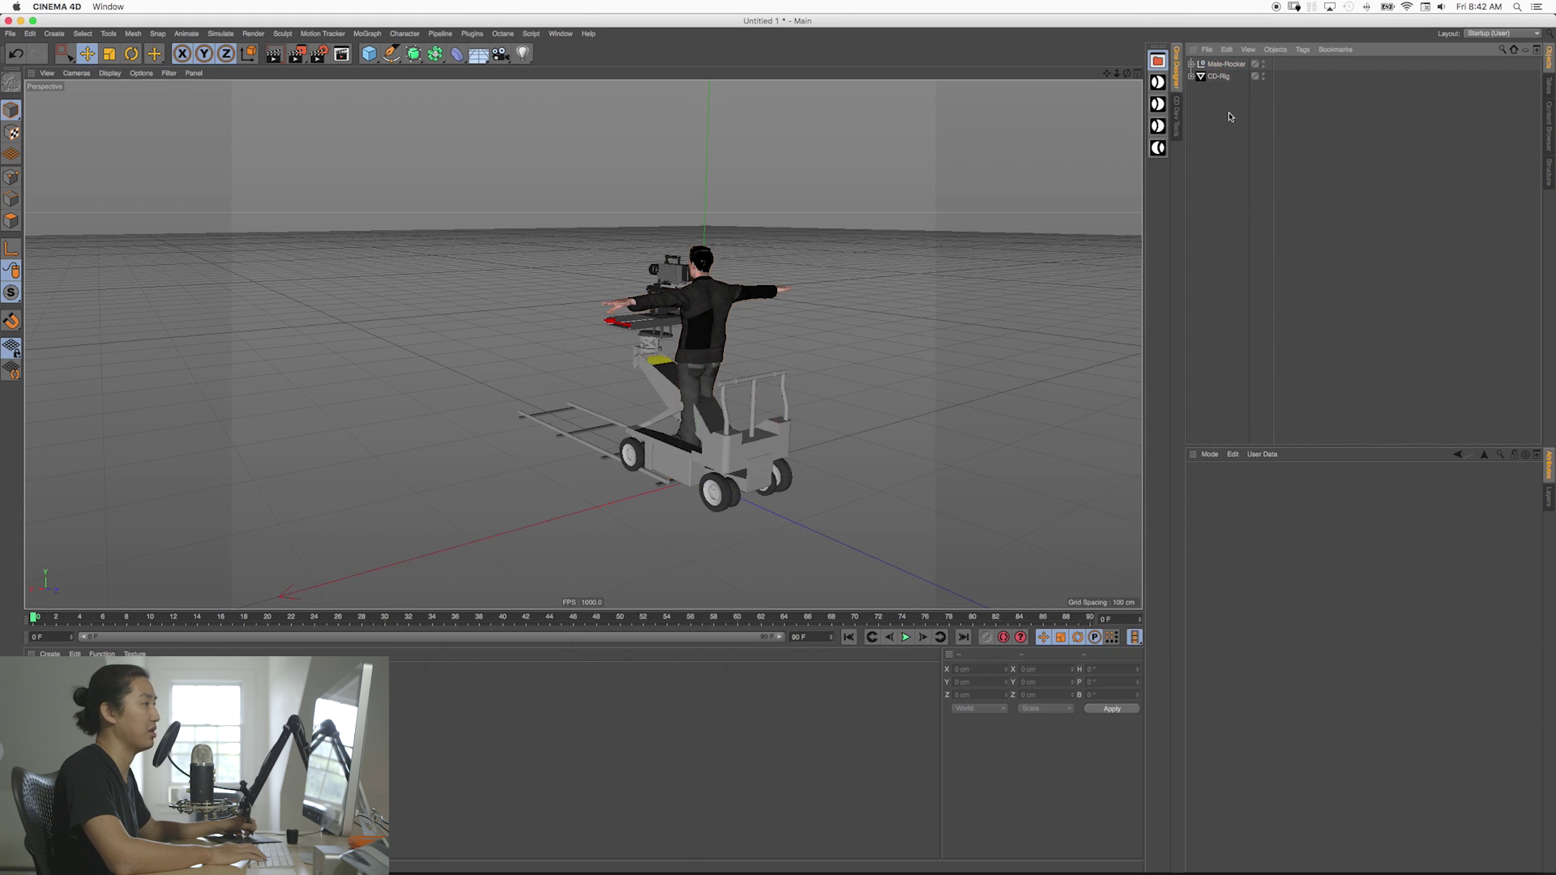
click(1222, 65)
- Move the Male-Rocker along Z and rotate it 180° to face the dolly
drag(819, 532, 454, 341)
key(r)
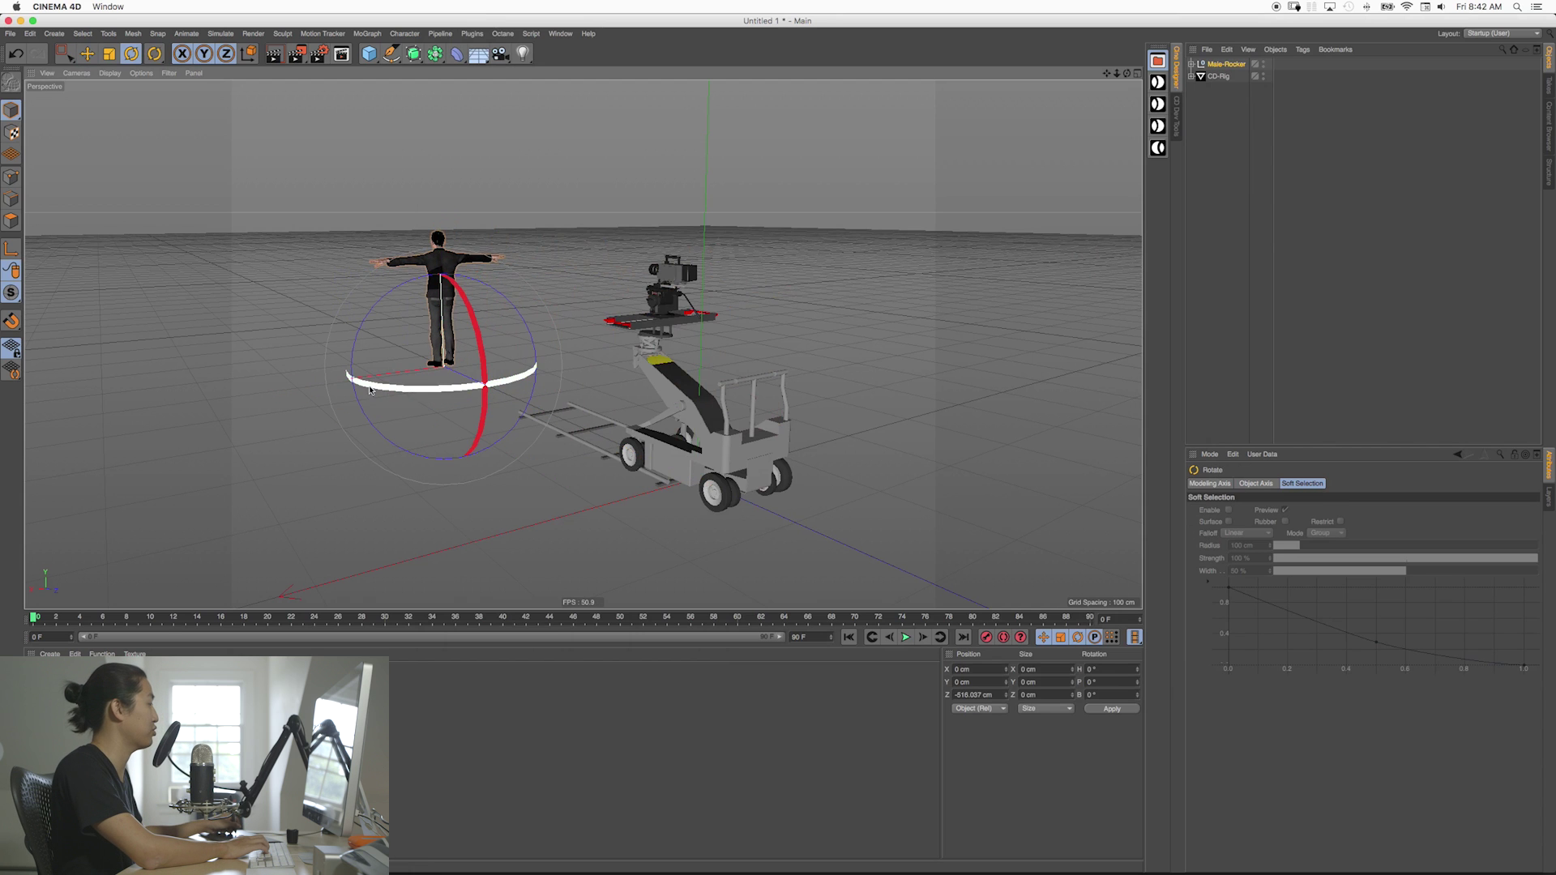
drag(369, 390, 835, 272)
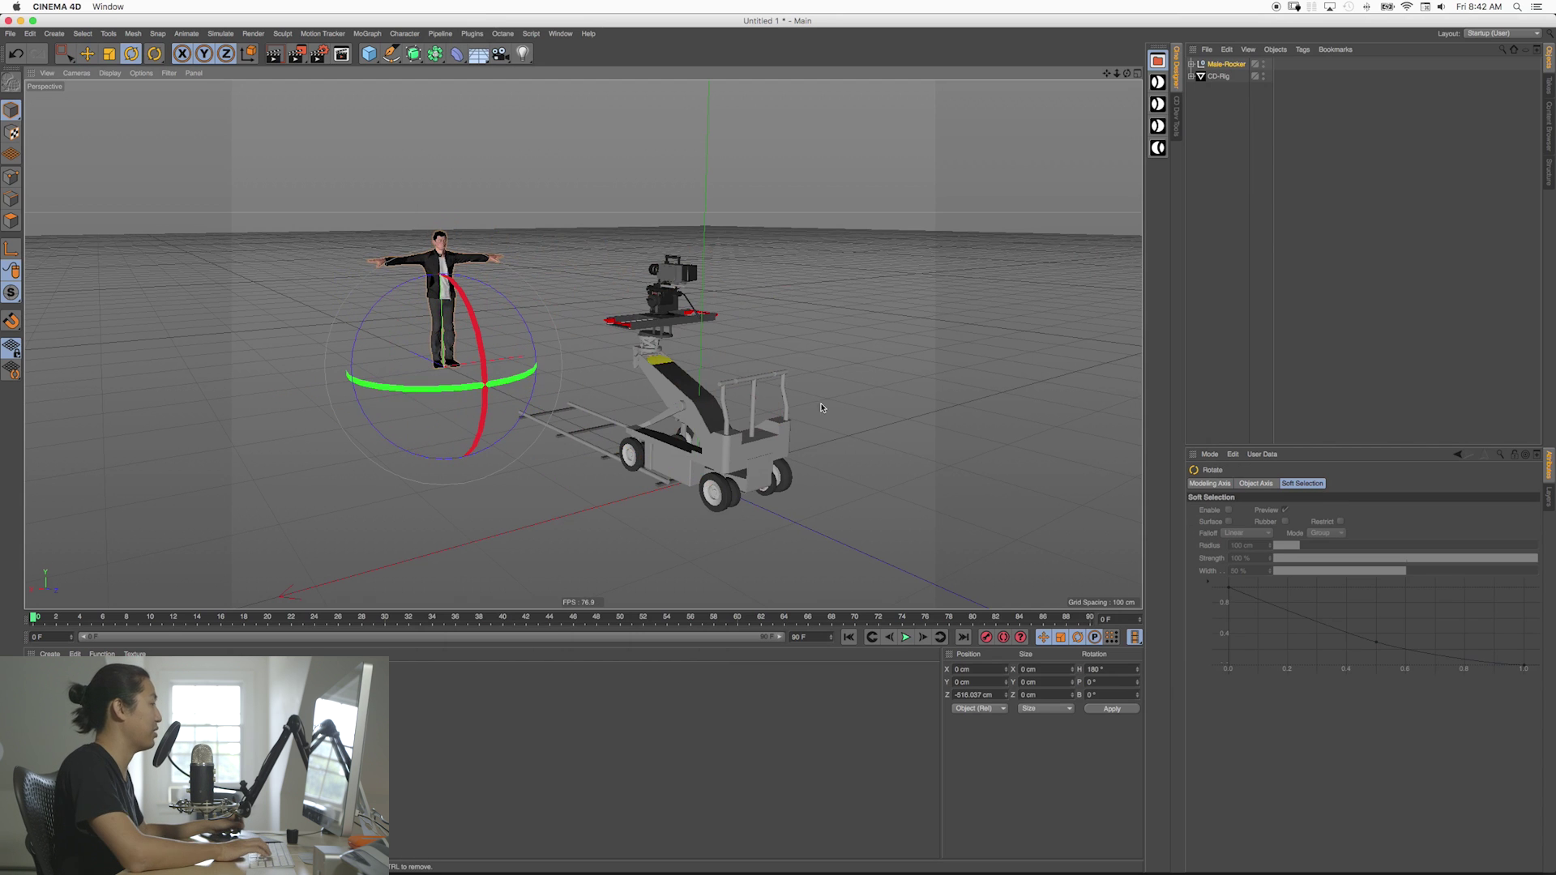
click(649, 417)
- Reframe the view and bring up the Panel > Arrangement layout choices
alt+middle_drag(646, 415, 638, 435)
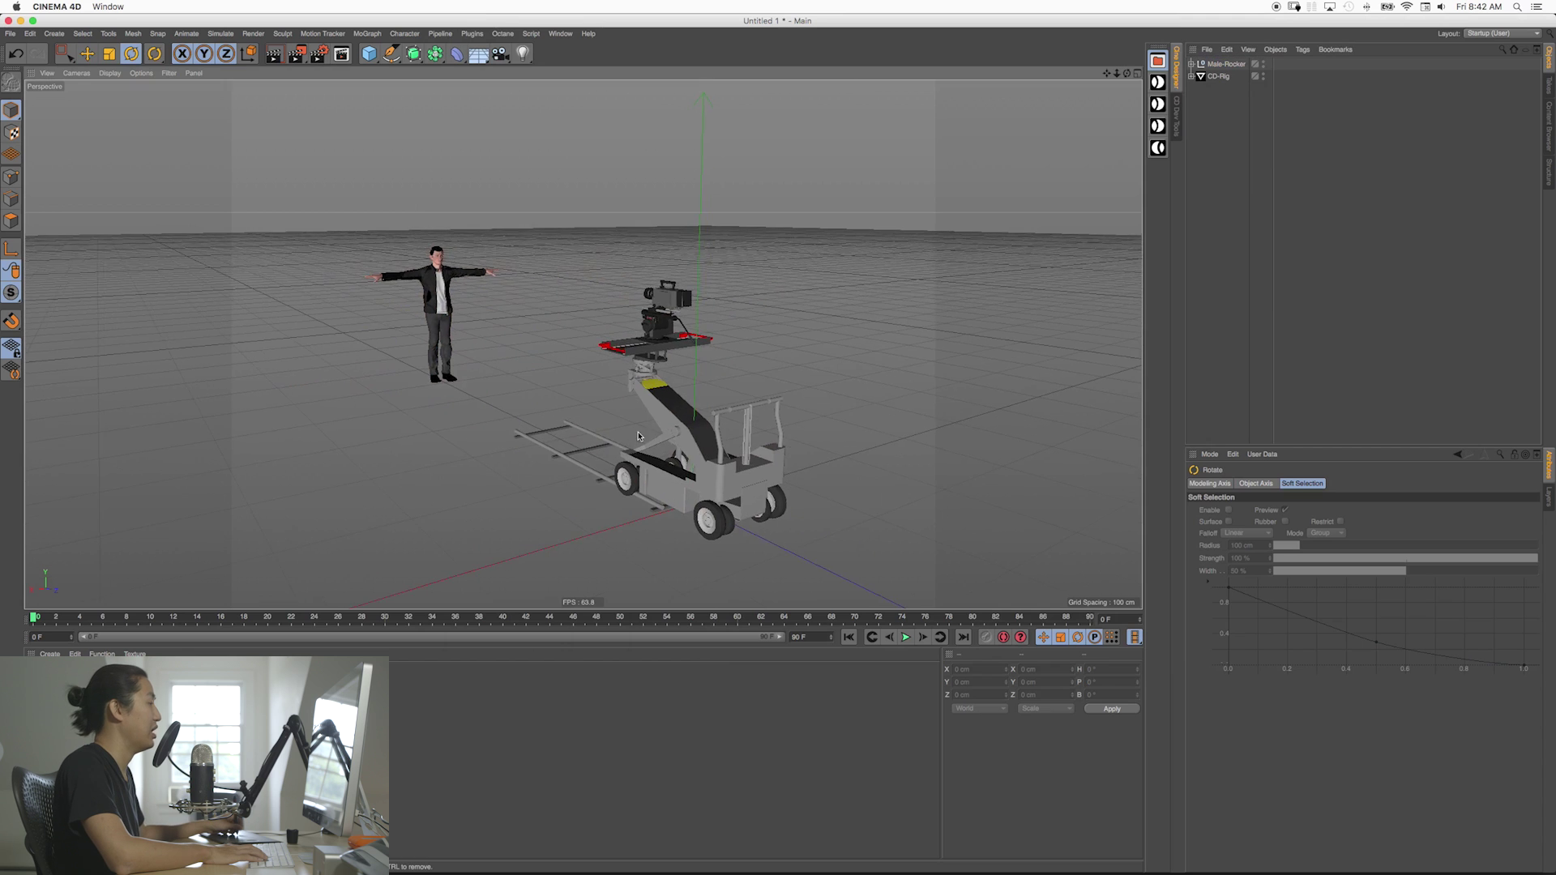
mouse_move(638, 436)
alt+mouse_down()
mouse_move(583, 345)
mouse_move(773, 462)
mouse_move(828, 458)
mouse_move(649, 422)
alt+mouse_up()
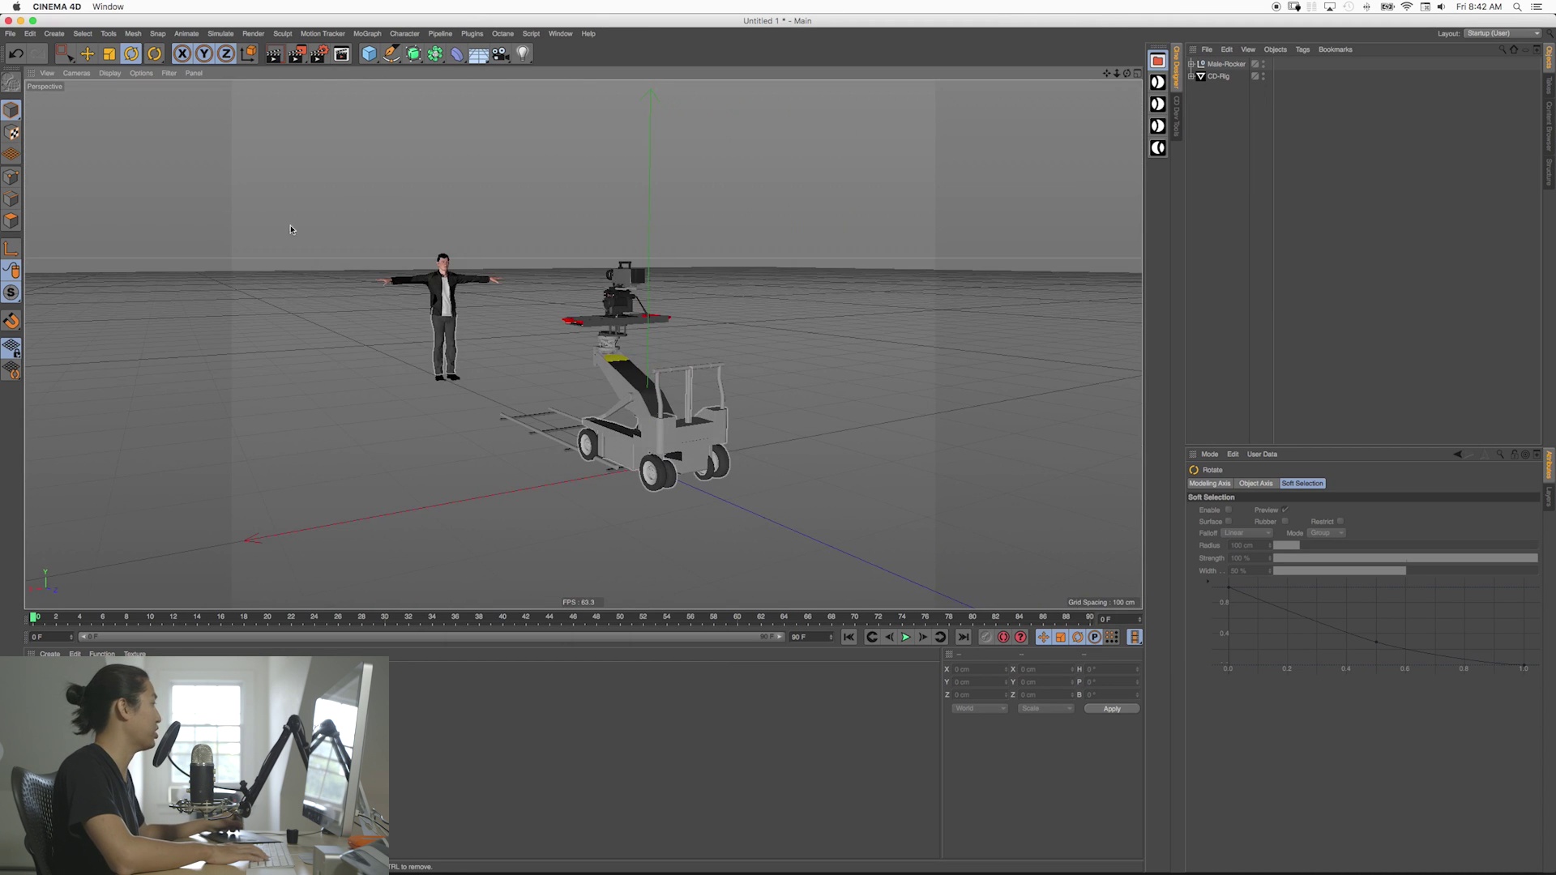
click(194, 73)
mouse_move(243, 91)
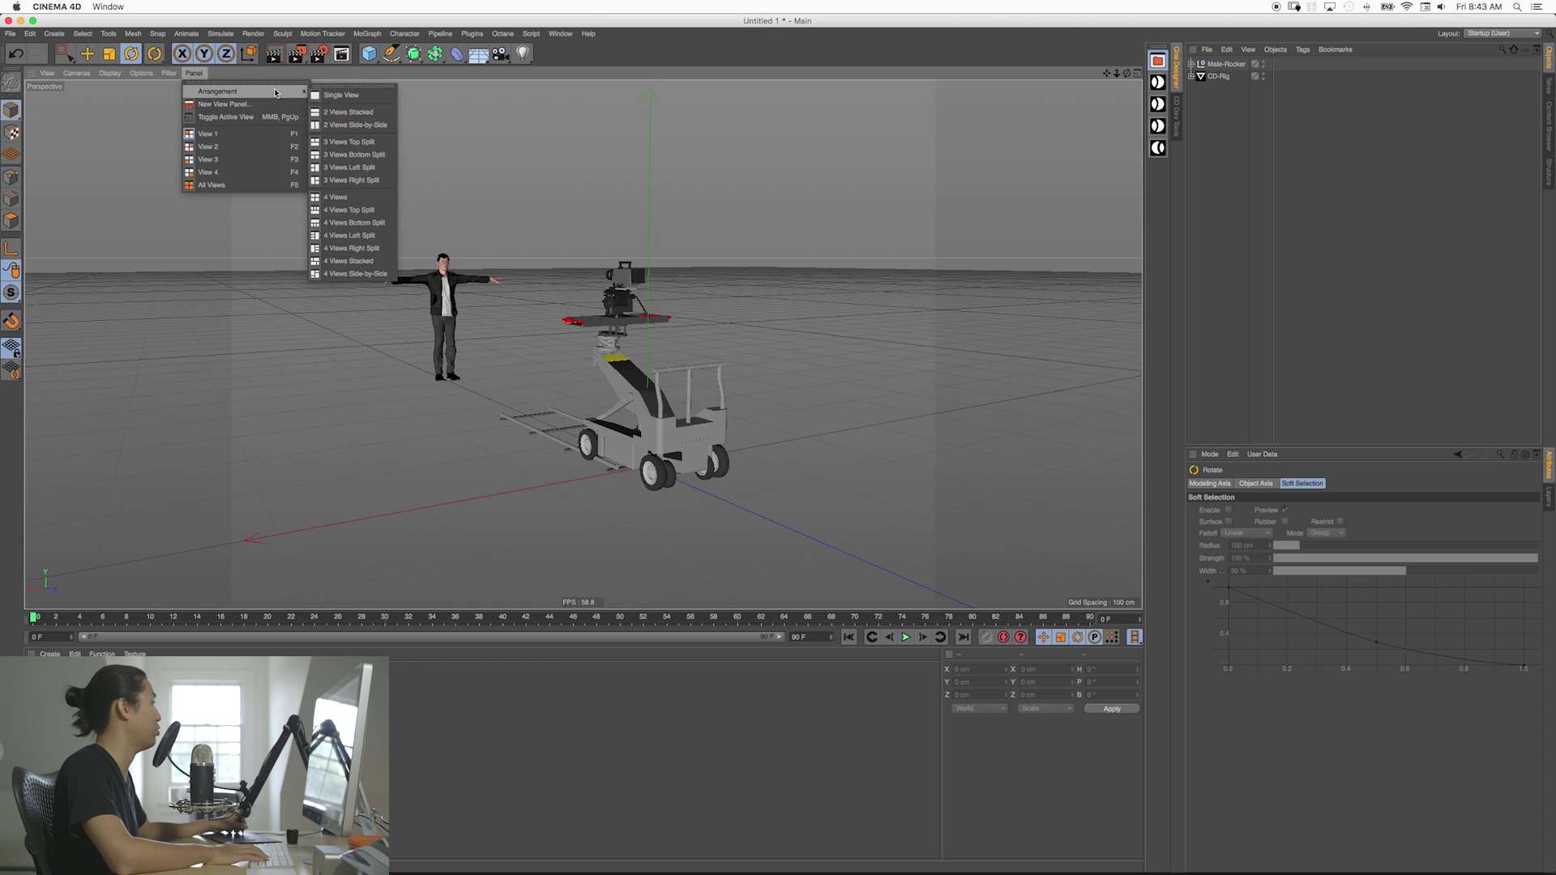
- Split into 2 Views Side-by-Side with the right view through the AlexaXTPlus camera
click(344, 126)
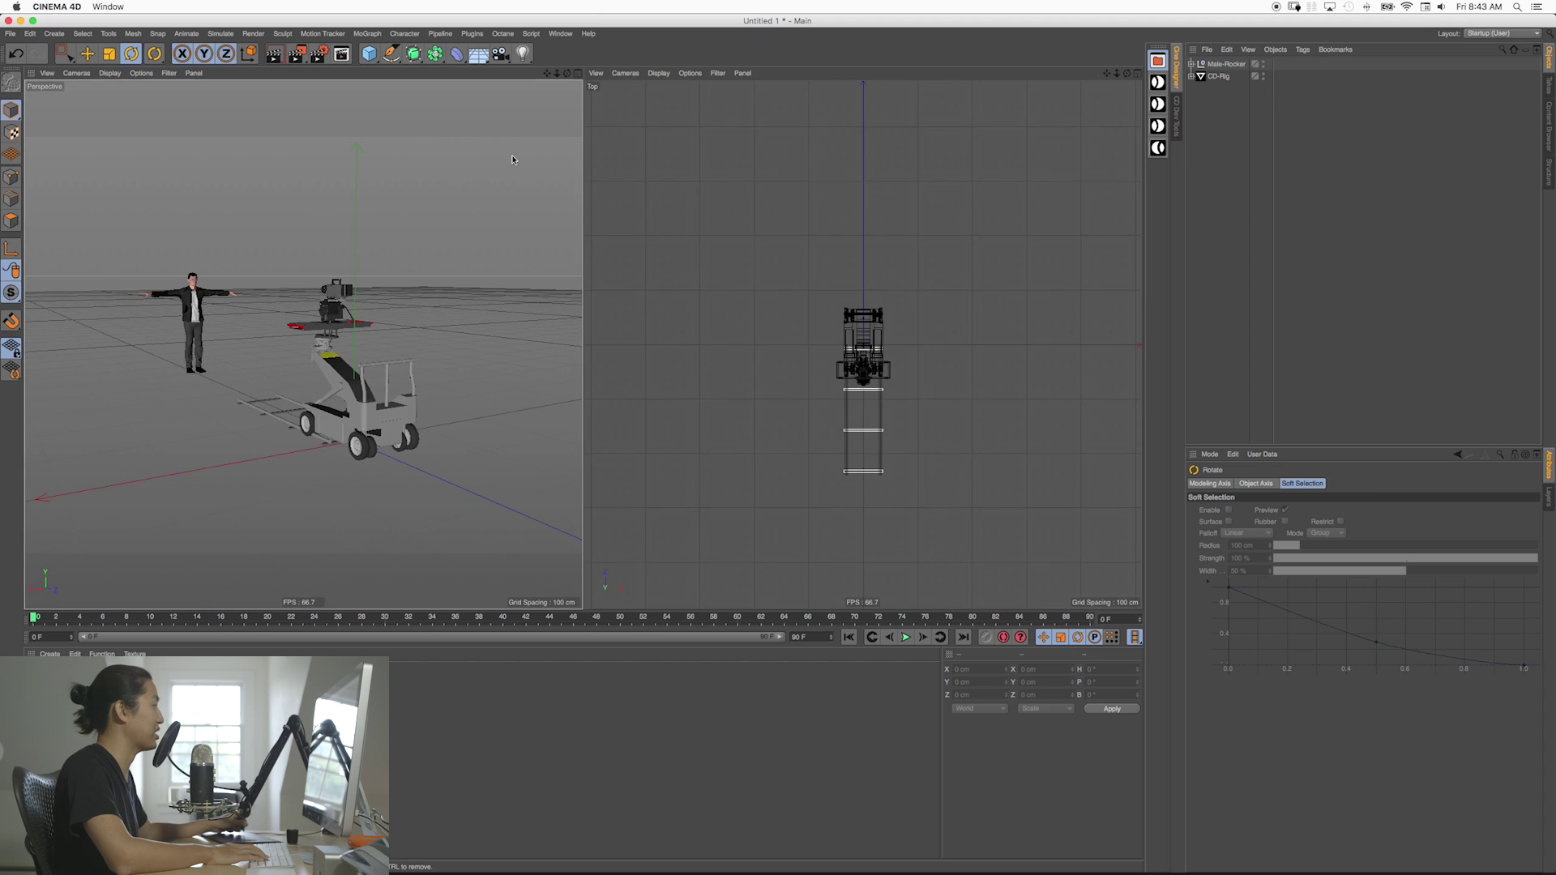
click(625, 73)
click(754, 124)
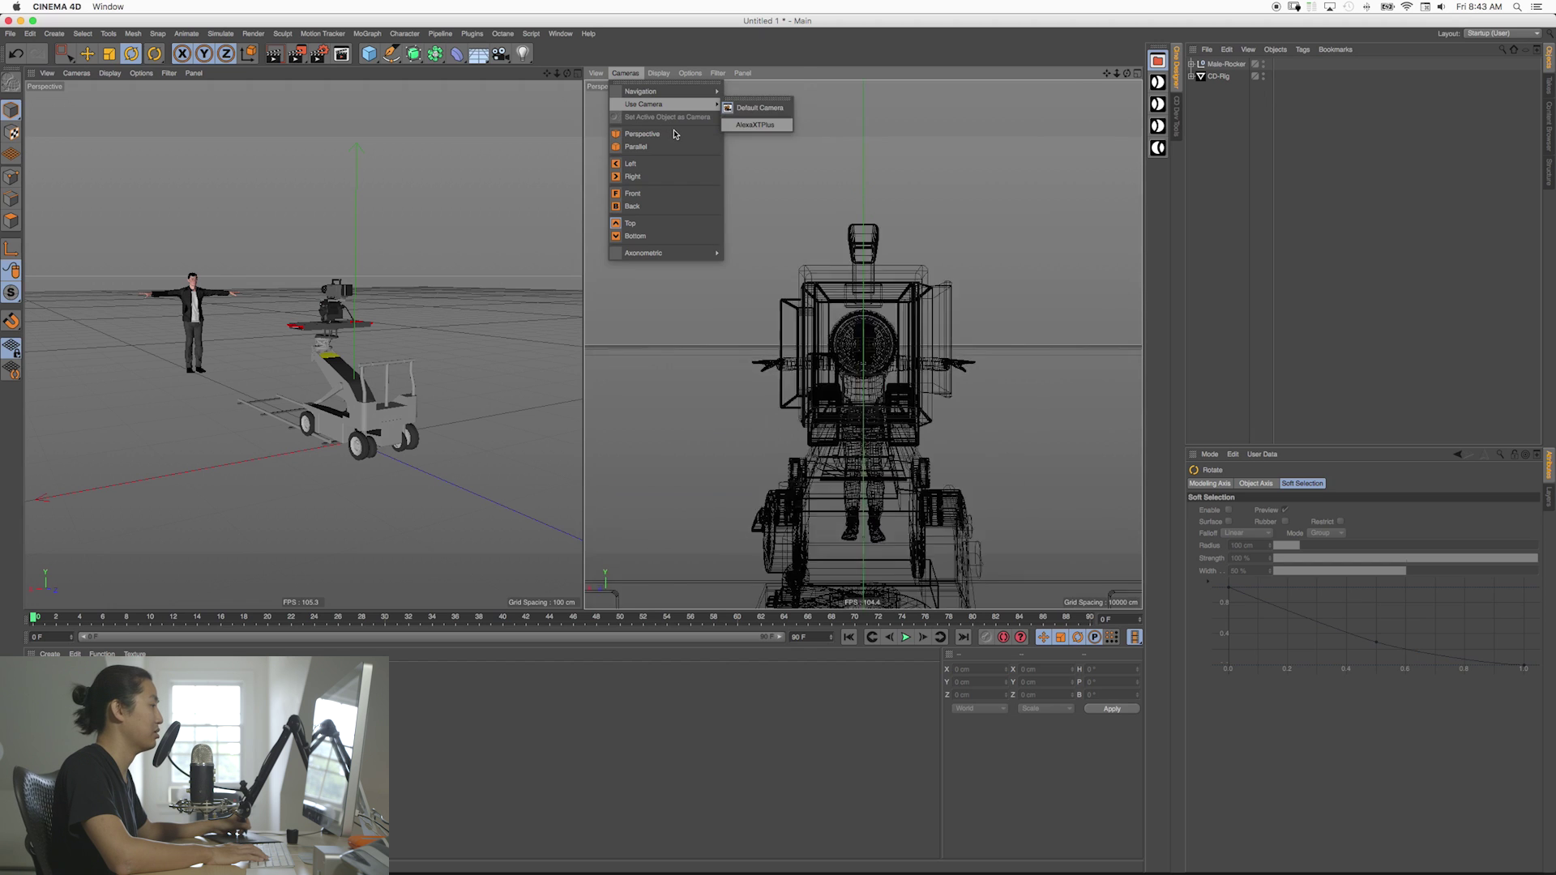
click(673, 133)
click(626, 73)
click(672, 104)
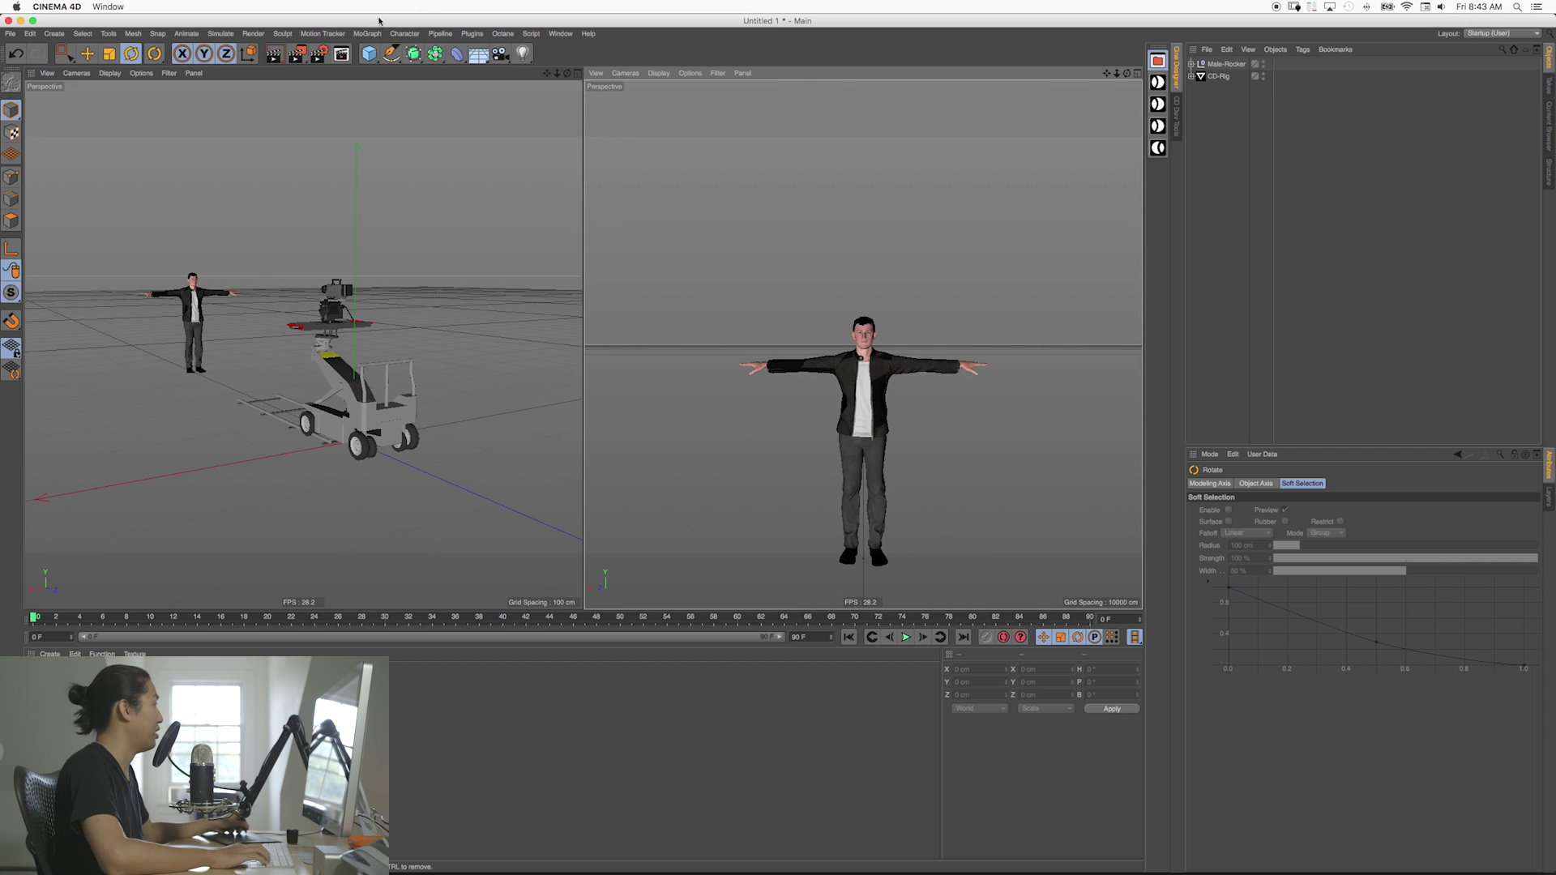
- Set the render output resolution to 1920×1080 in Render Settings
click(341, 53)
double_click(257, 74)
text(1920)
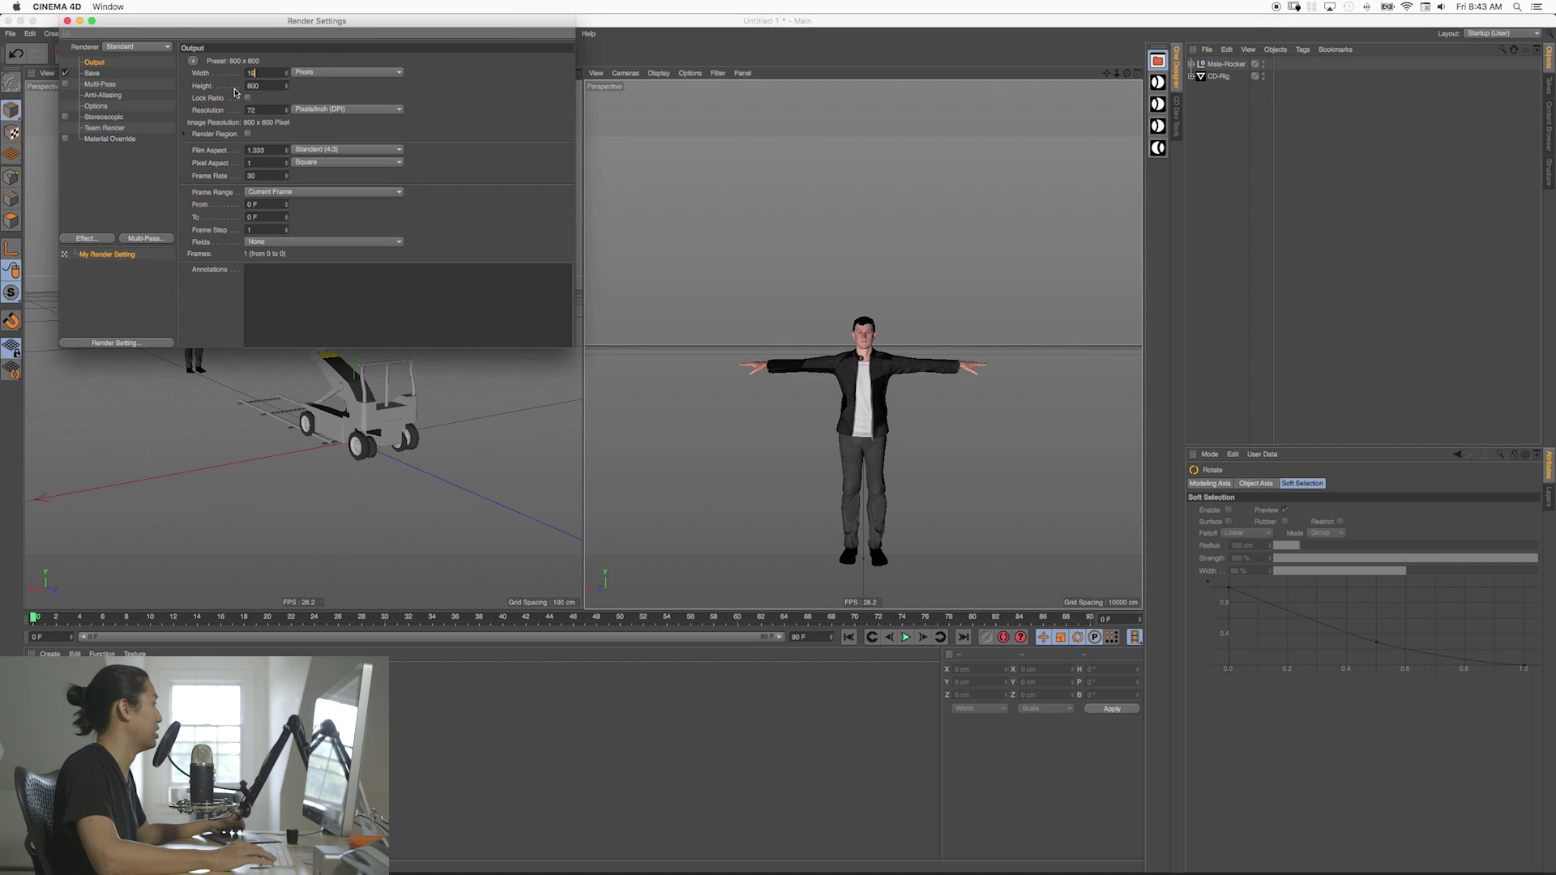
key(Tab)
text(1080)
key(Return)
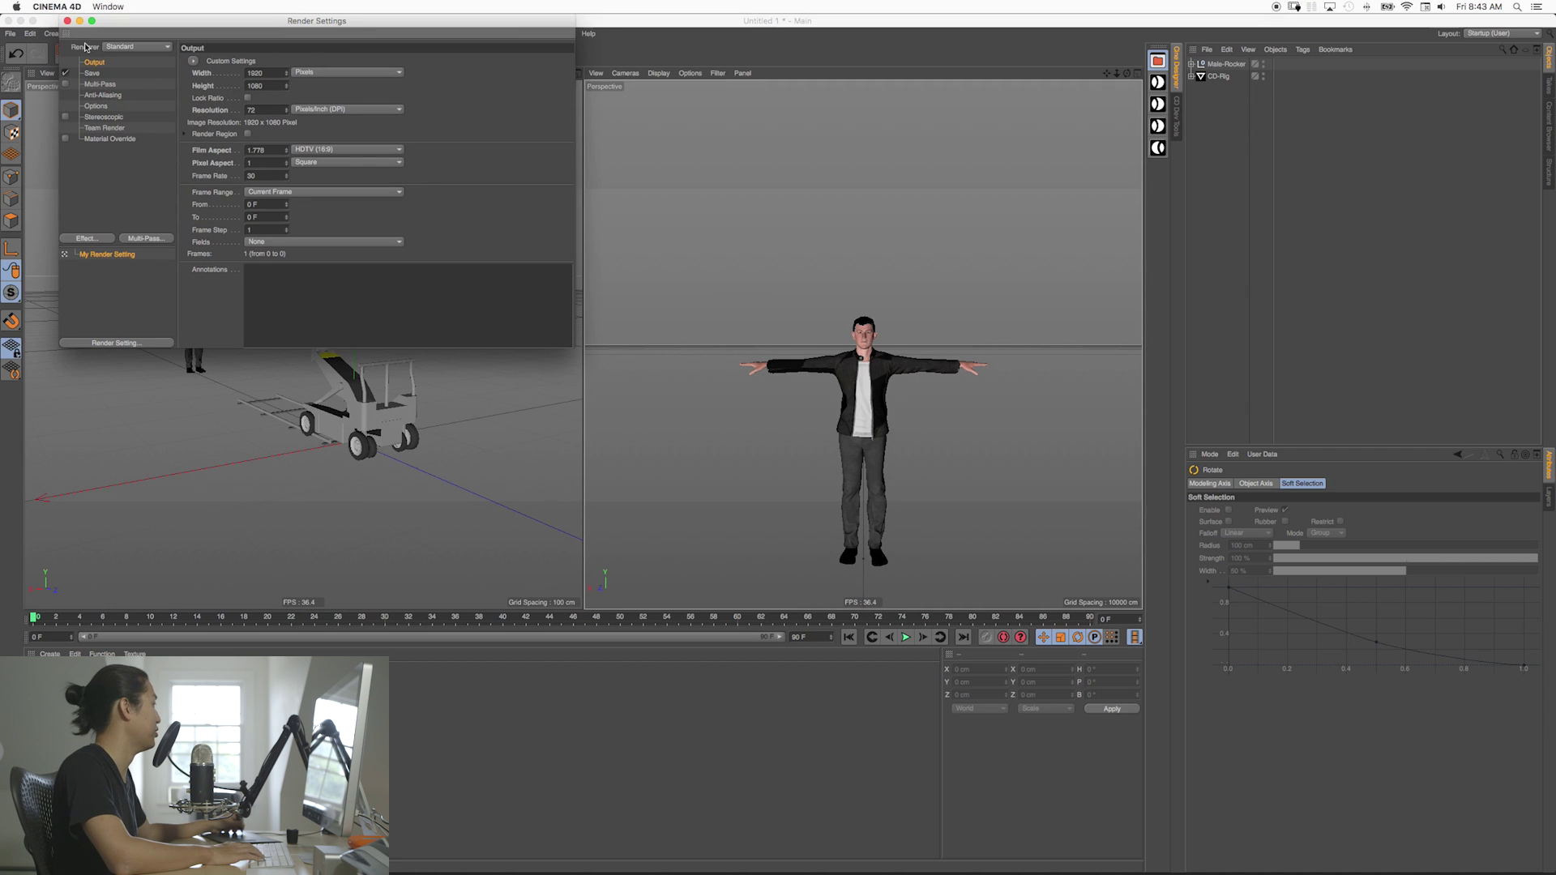
click(67, 20)
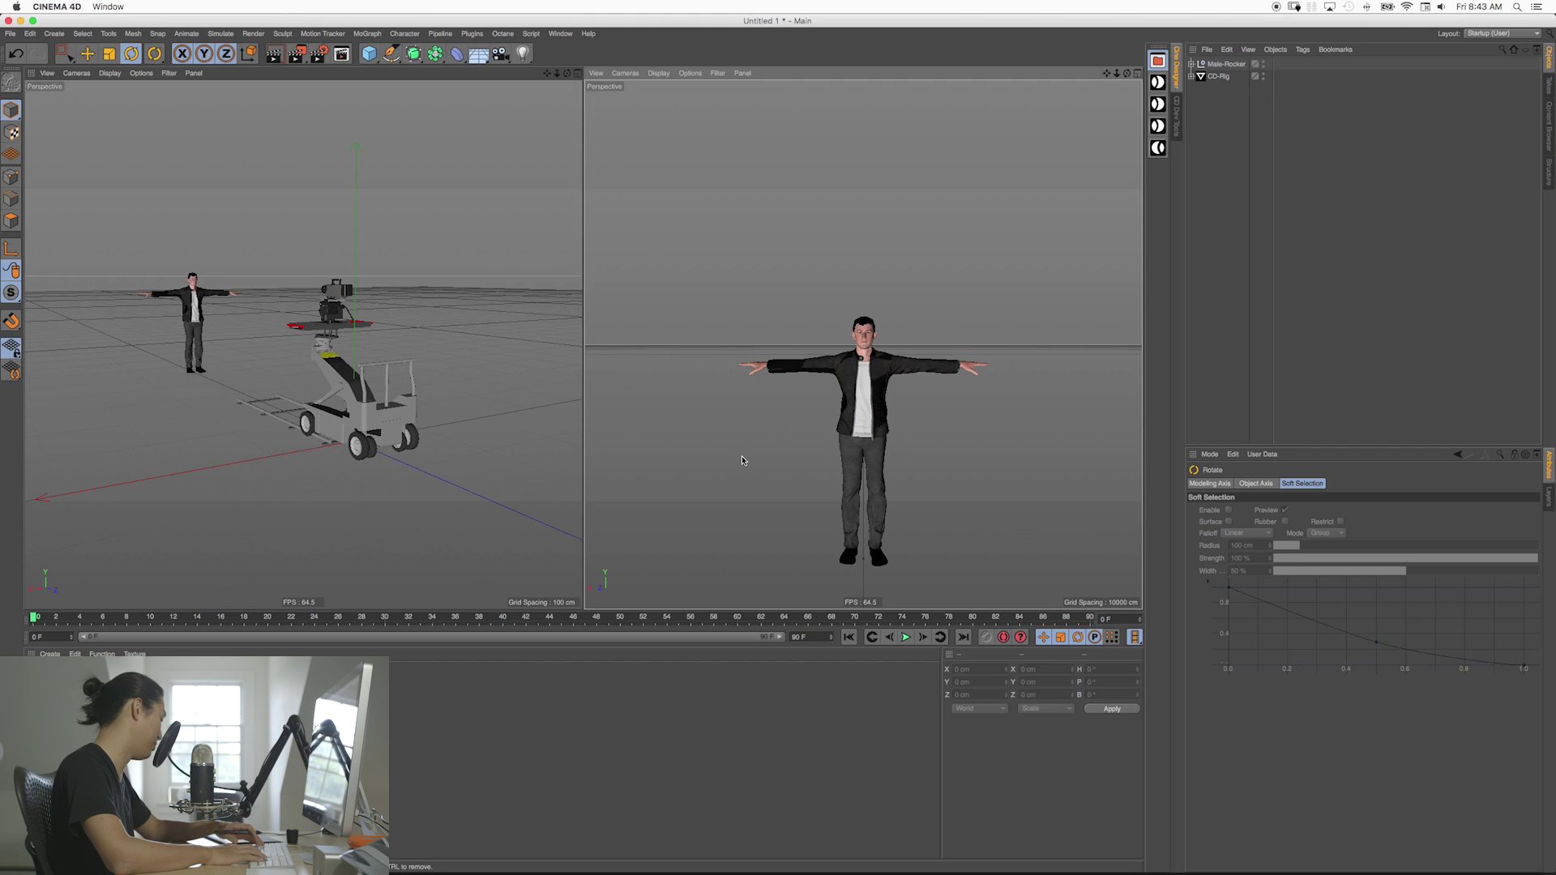
- Set the safe-frame tinted border opacity to 100% and expand CD-Rig
key(shift+v)
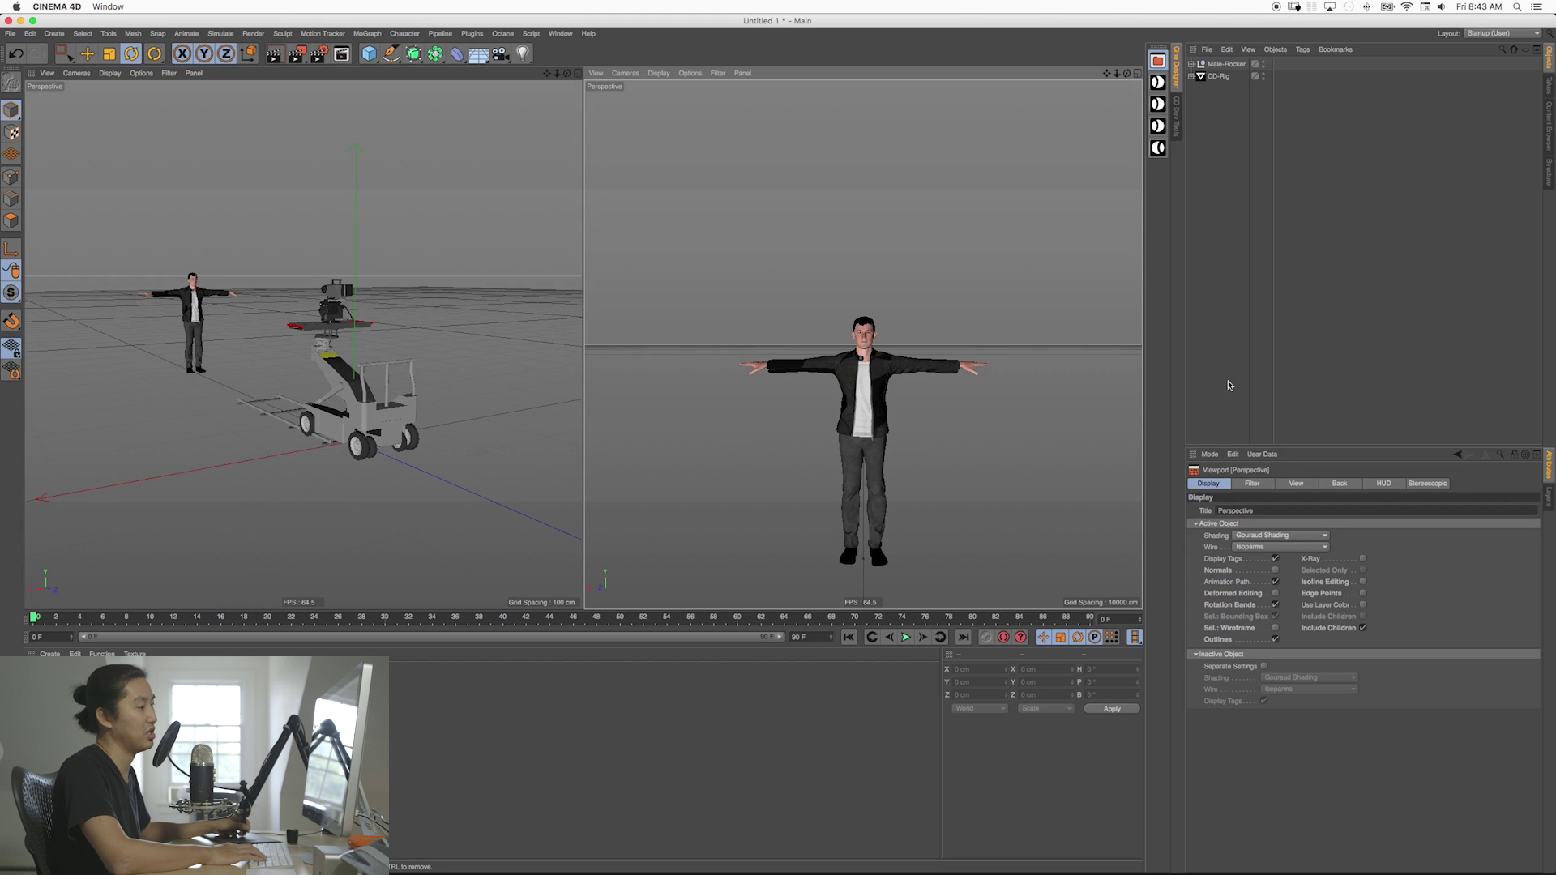
click(1339, 491)
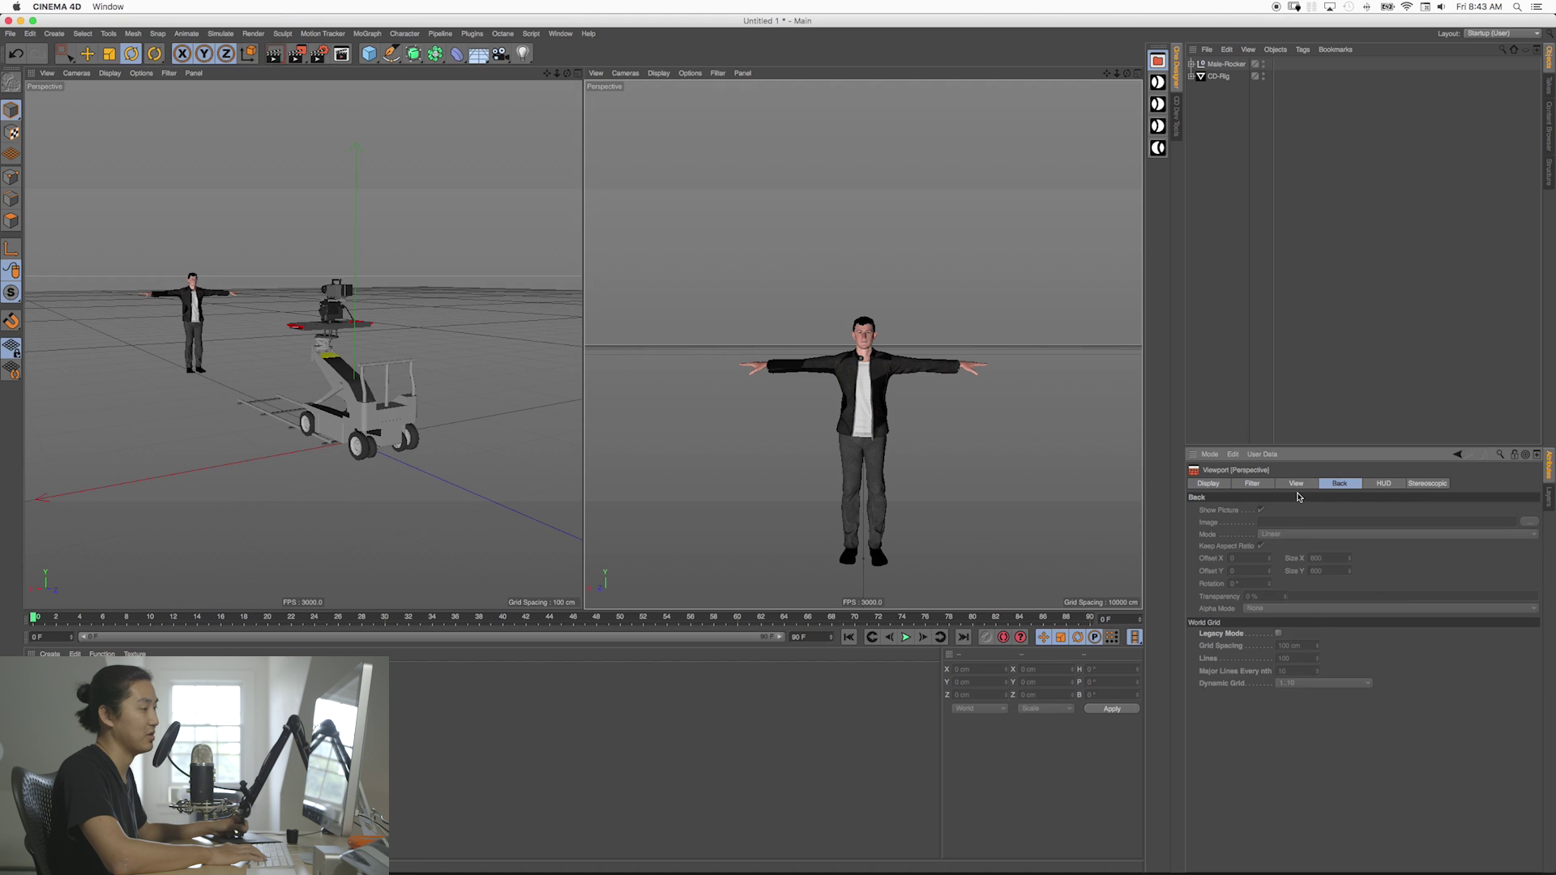
click(1297, 493)
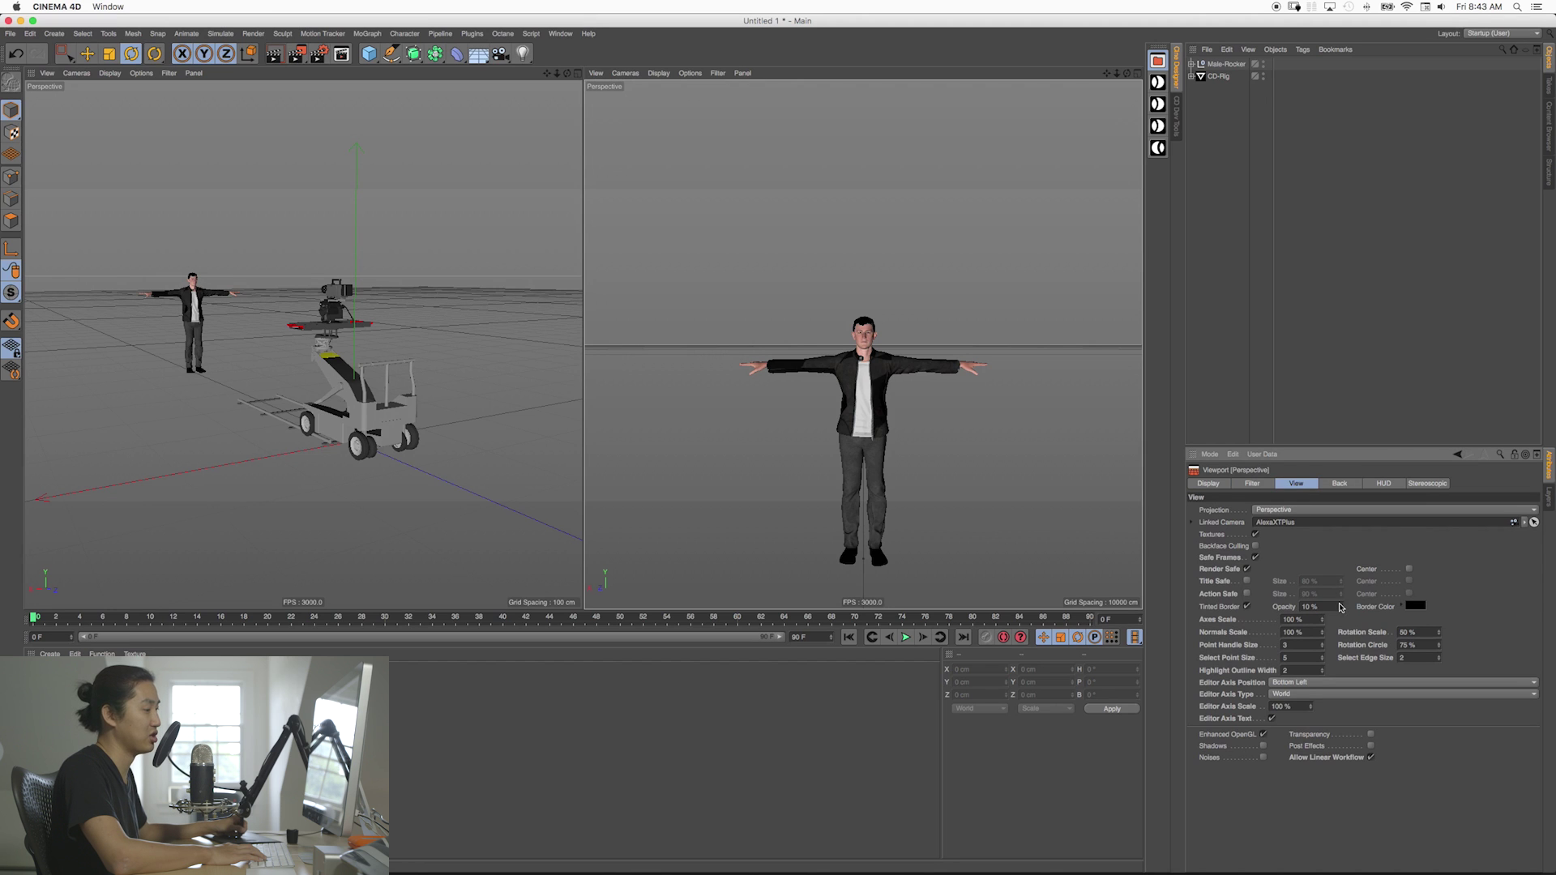
drag(1341, 606, 1318, 494)
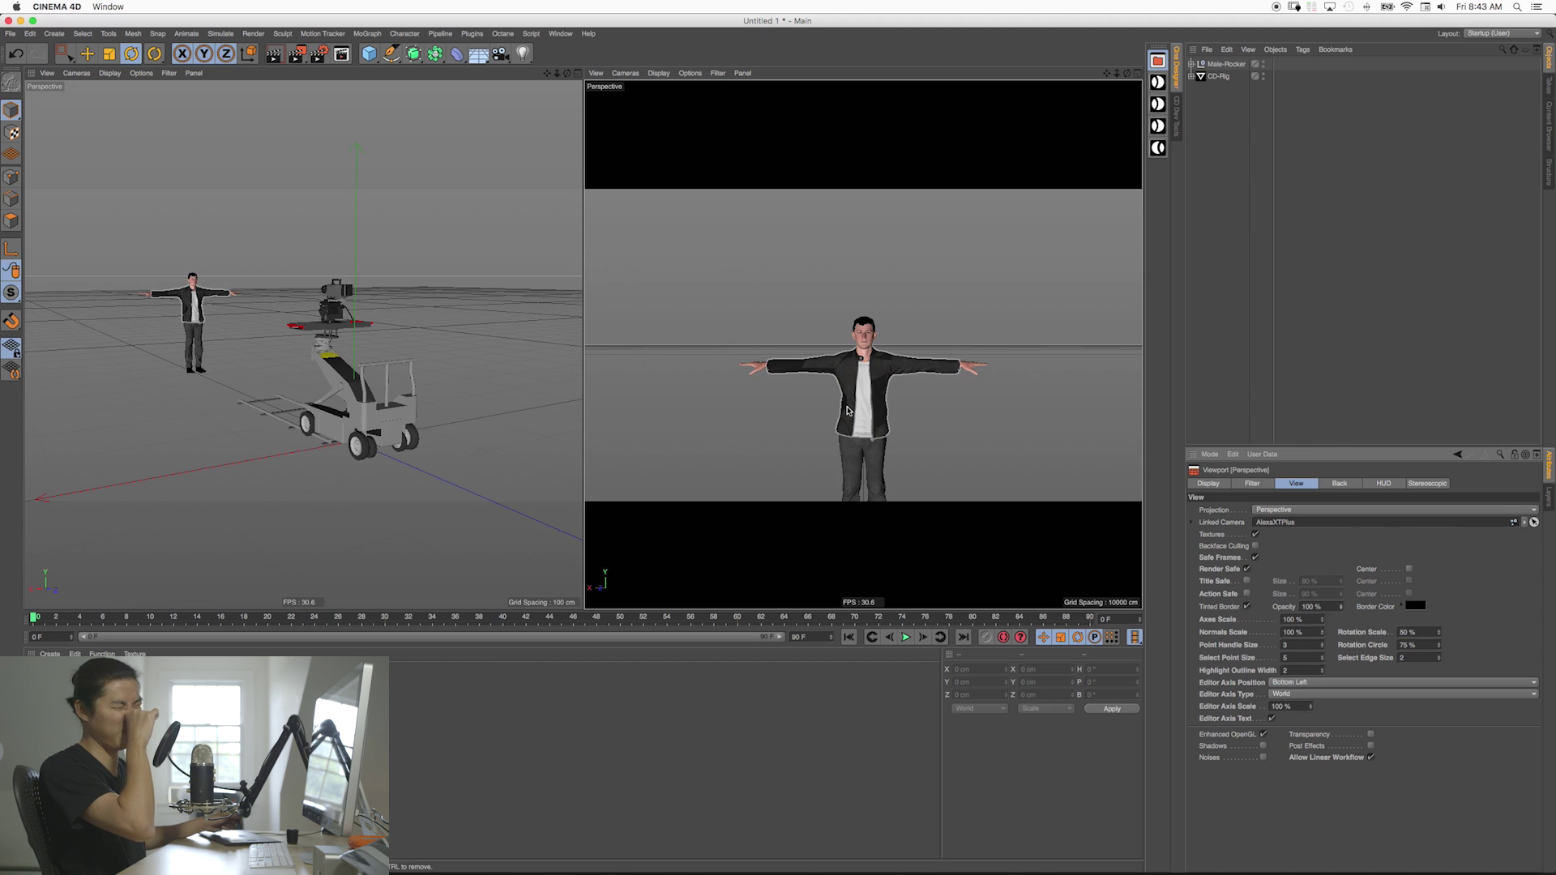
click(1190, 76)
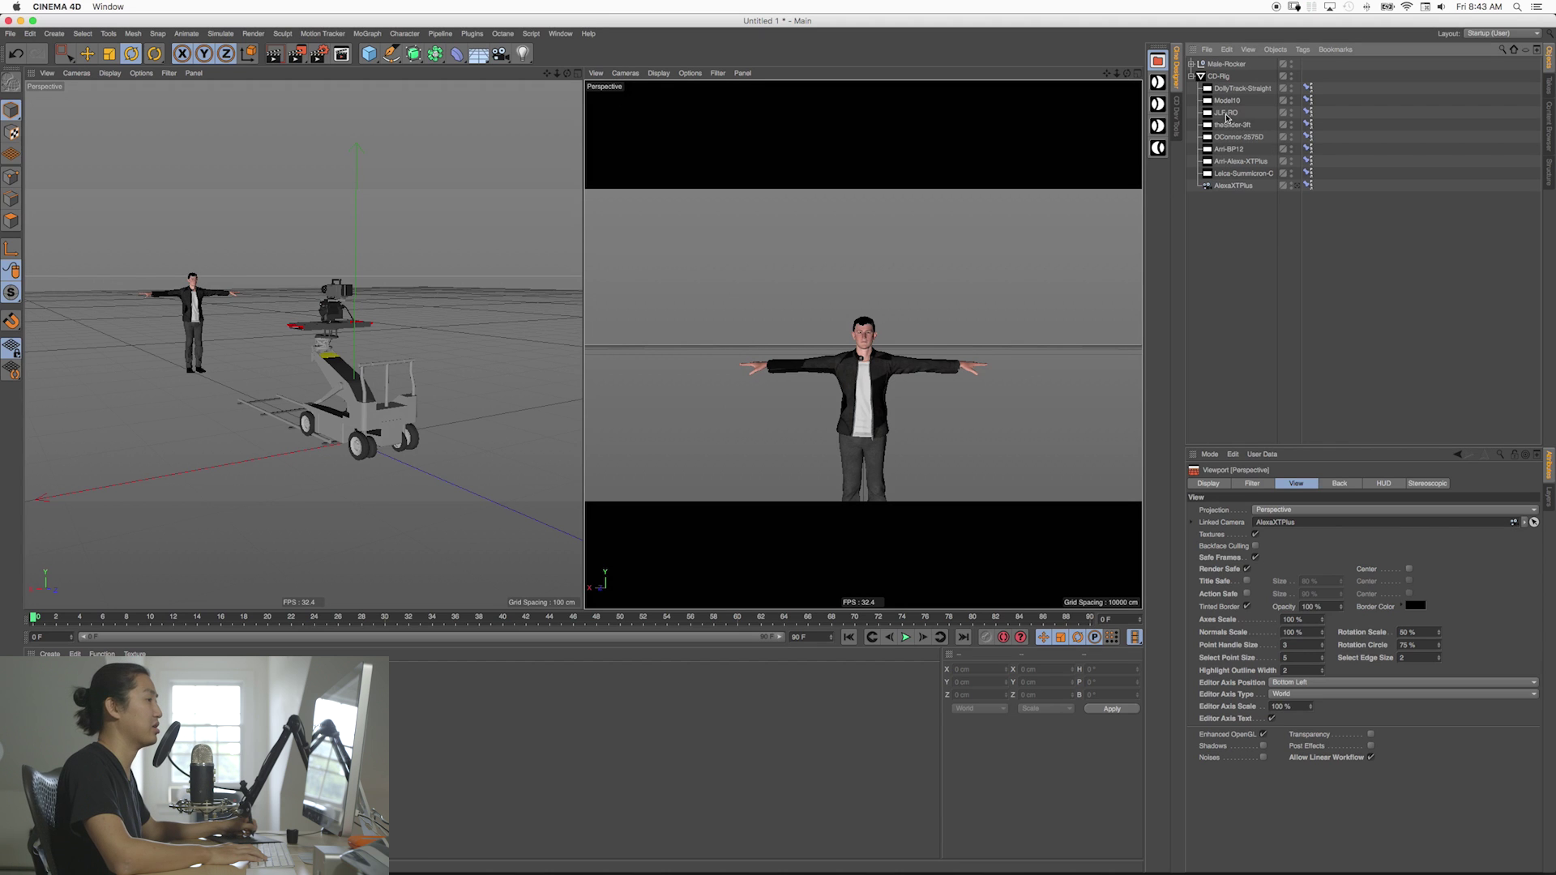
- Lower the Model10 dolly's center column height and give the OConnor-2575D head an initial pan
click(1226, 101)
drag(1426, 522, 1313, 521)
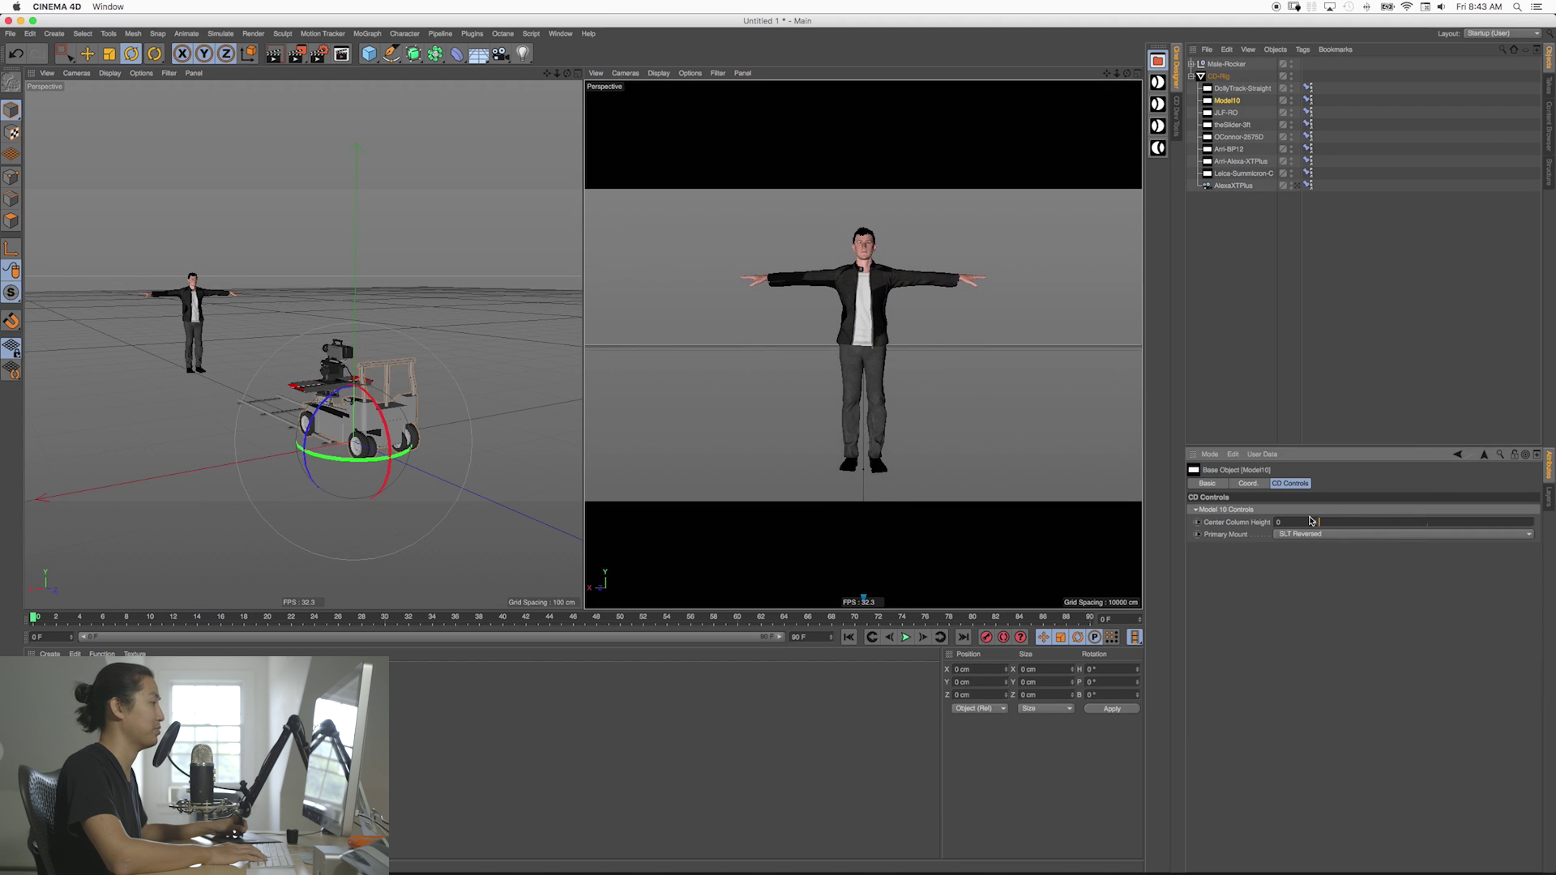
click(1235, 276)
click(1241, 138)
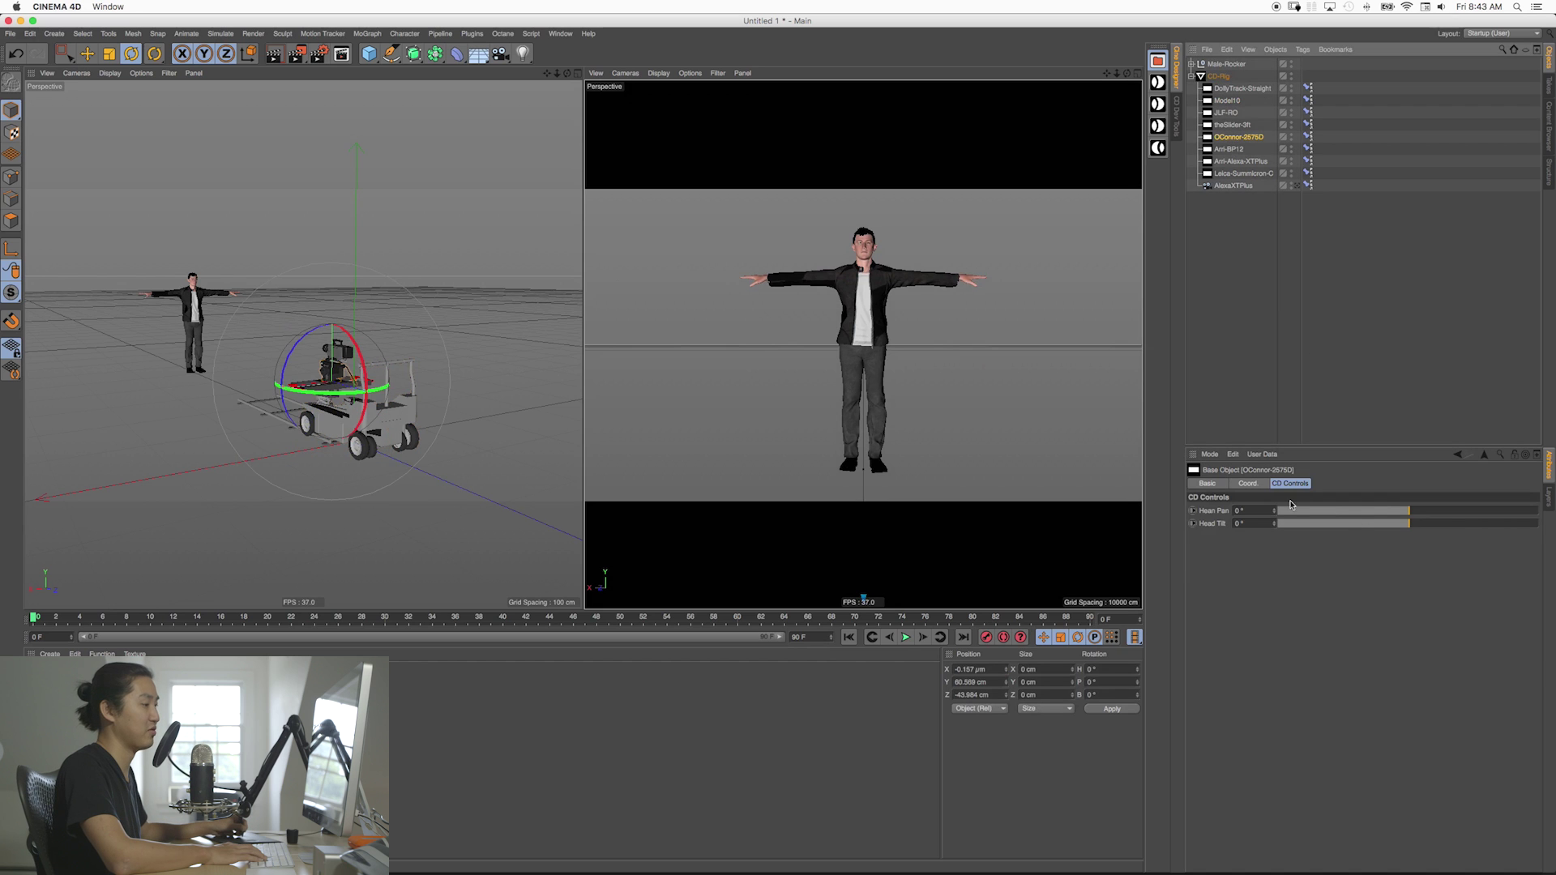
drag(1408, 514, 1398, 517)
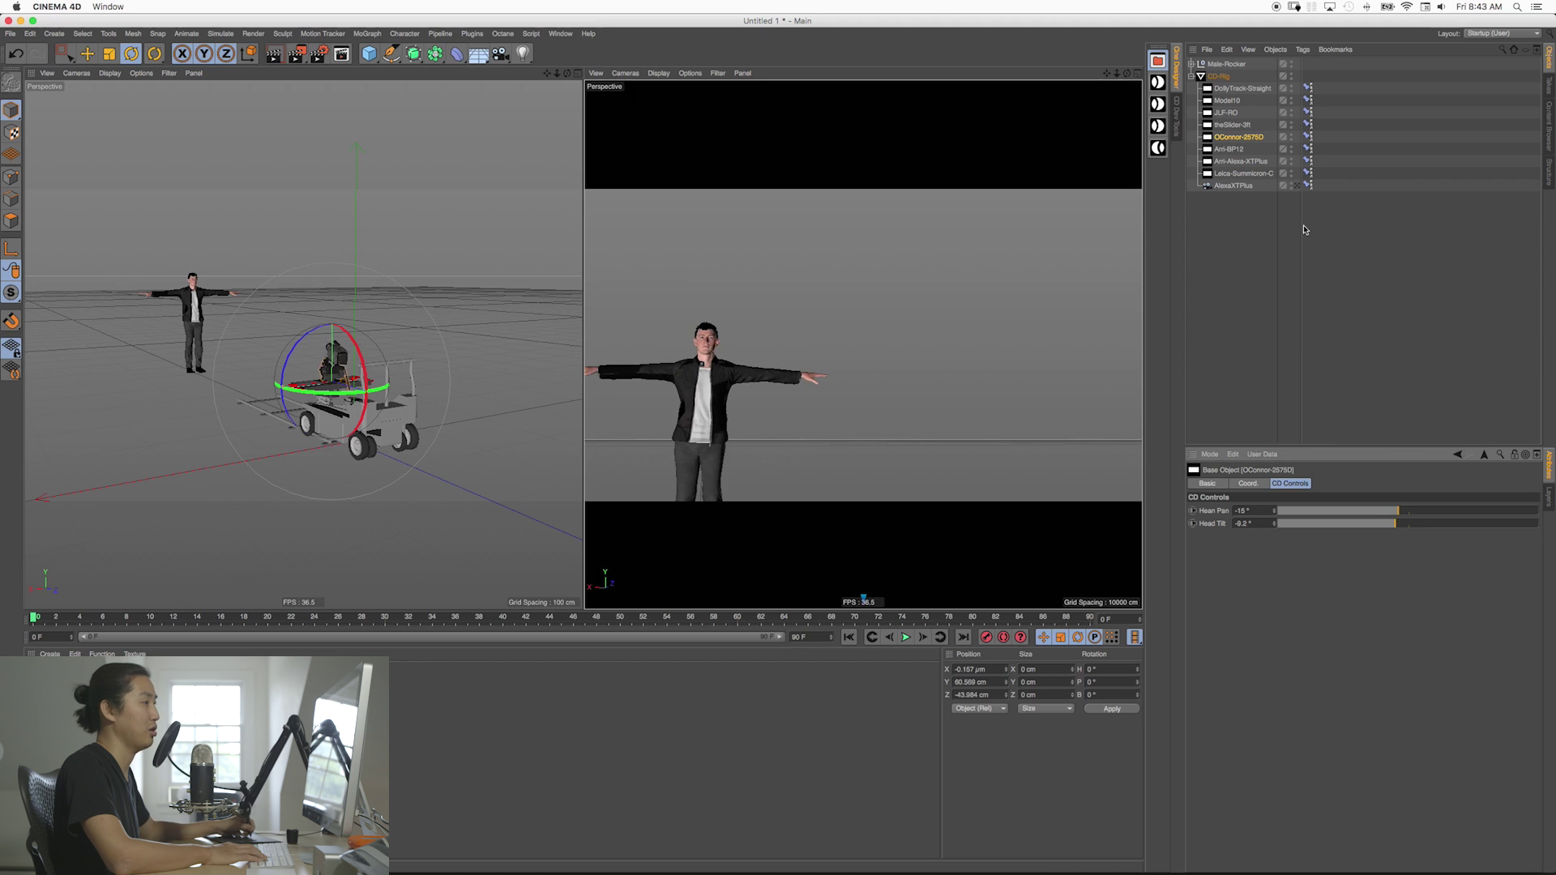
click(1305, 230)
- Set the Arri-Alexa-XTPlus camera's focal length to 50
click(1239, 162)
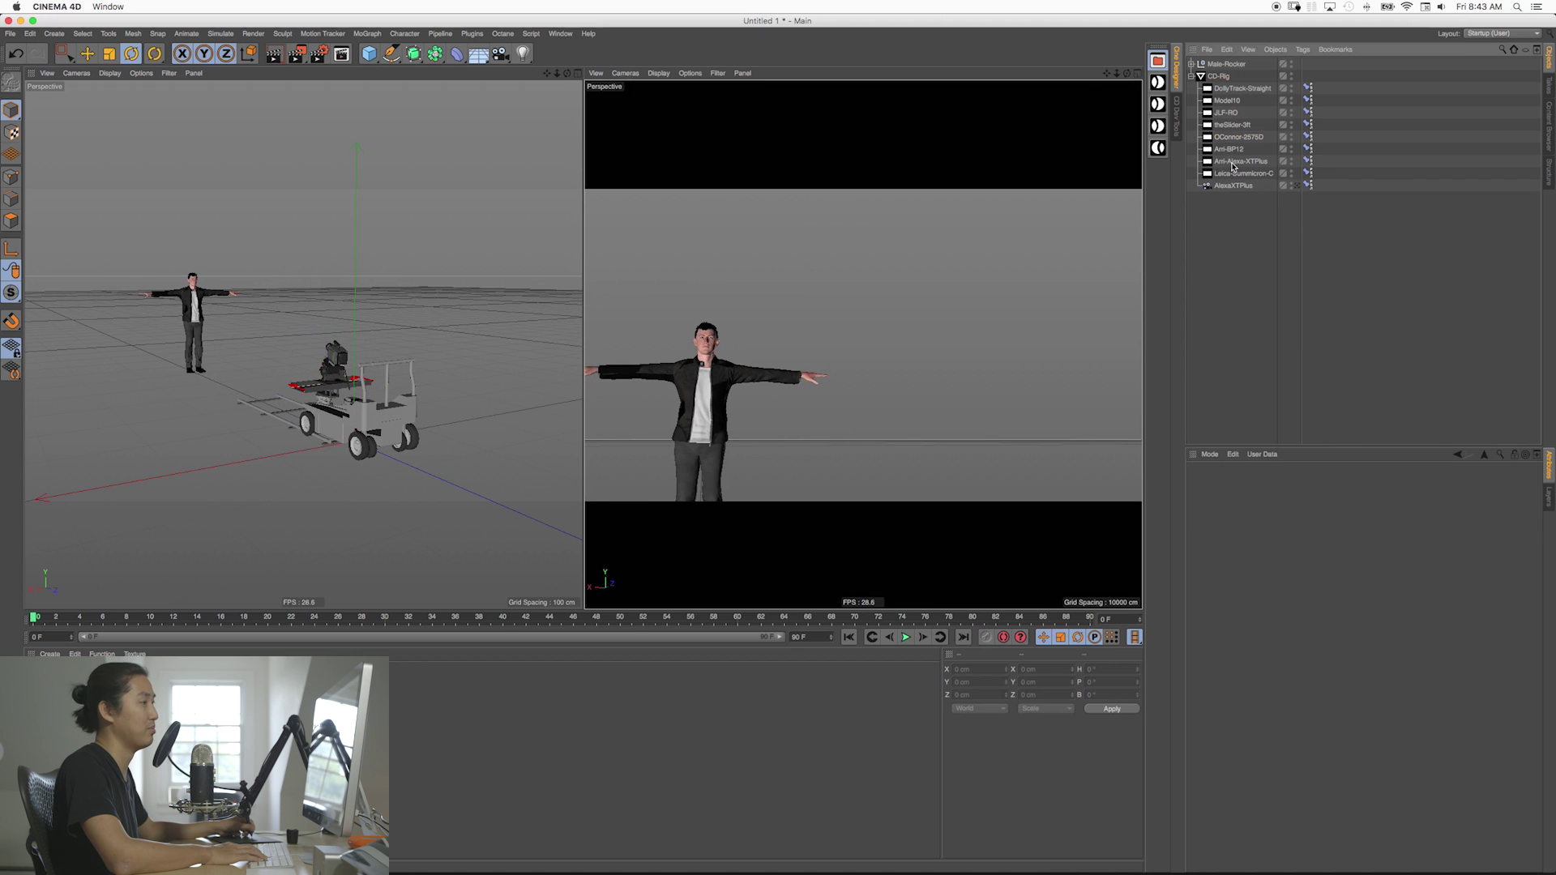
click(1272, 522)
click(1224, 521)
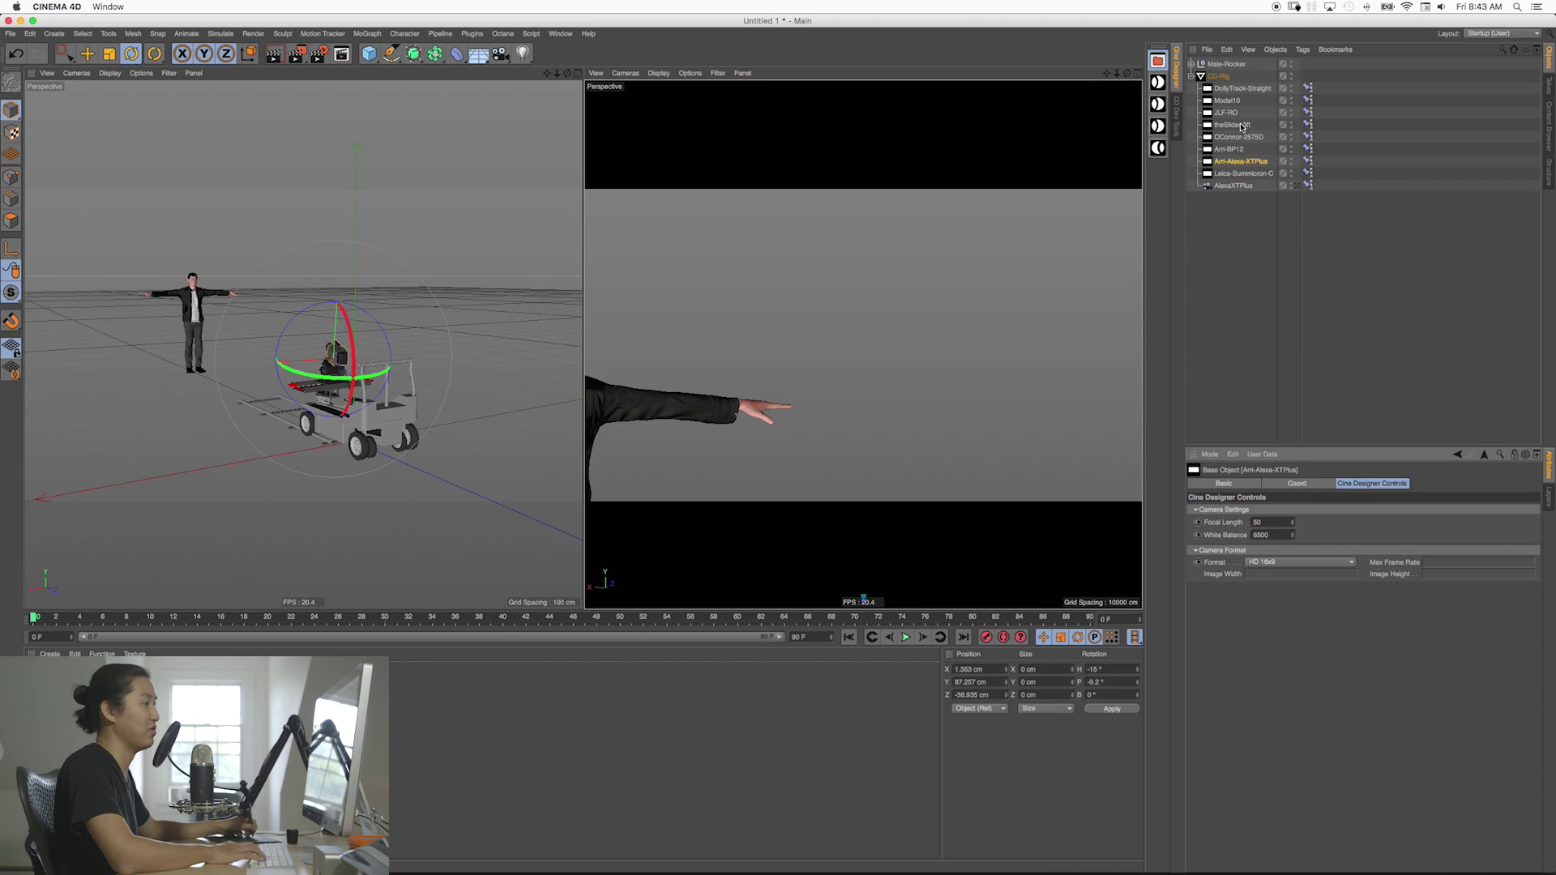
- Re-pan the OConnor head to -0.8° to centre the Male-Rocker, then delete DollyTrack-Straight
click(1238, 137)
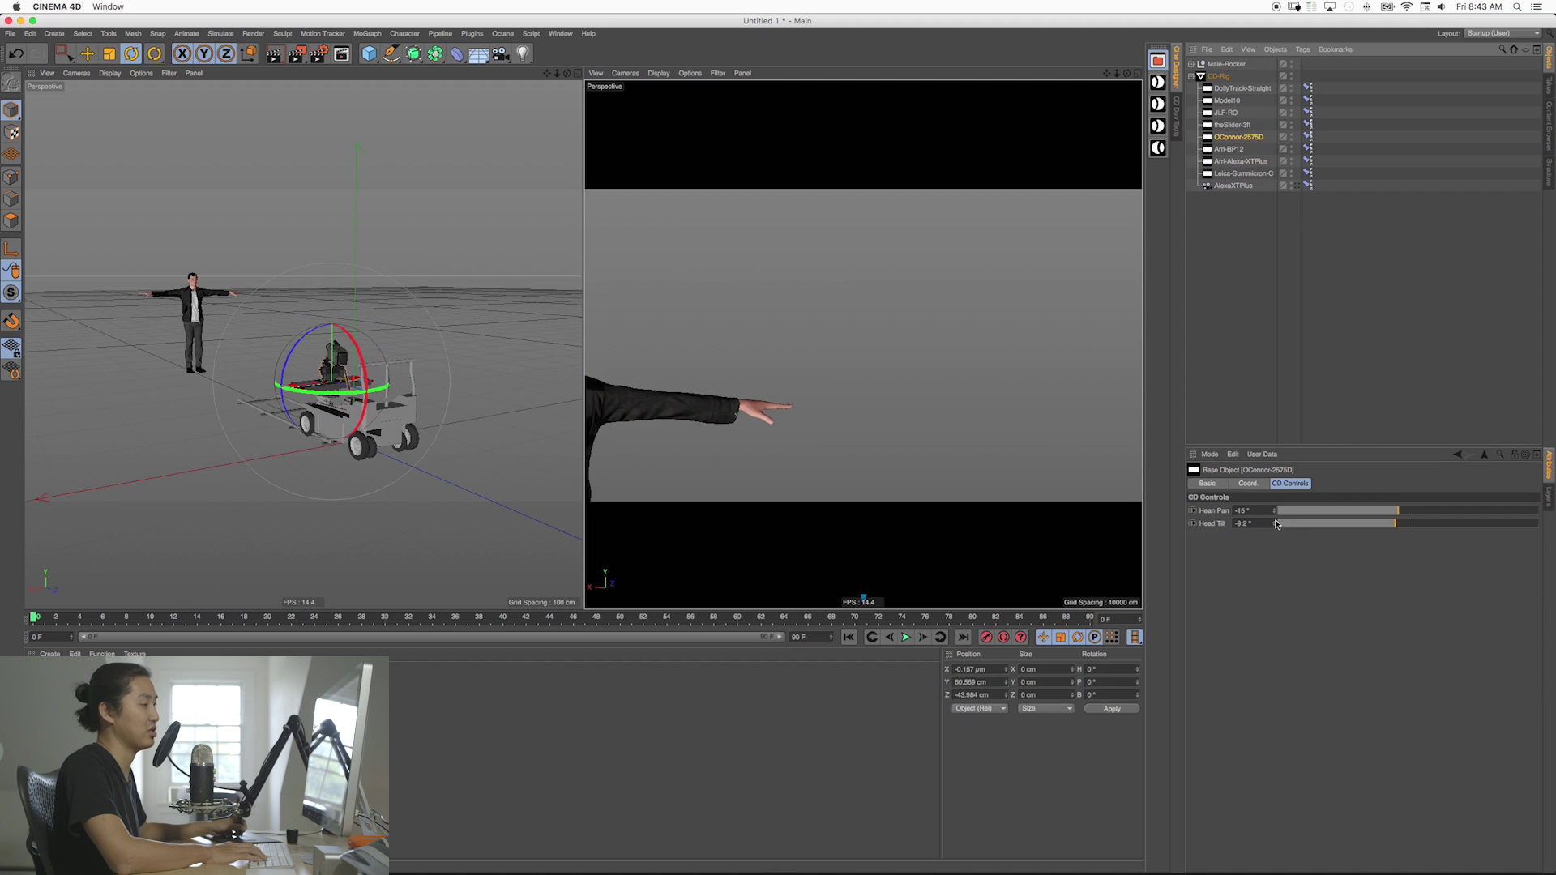
click(1286, 486)
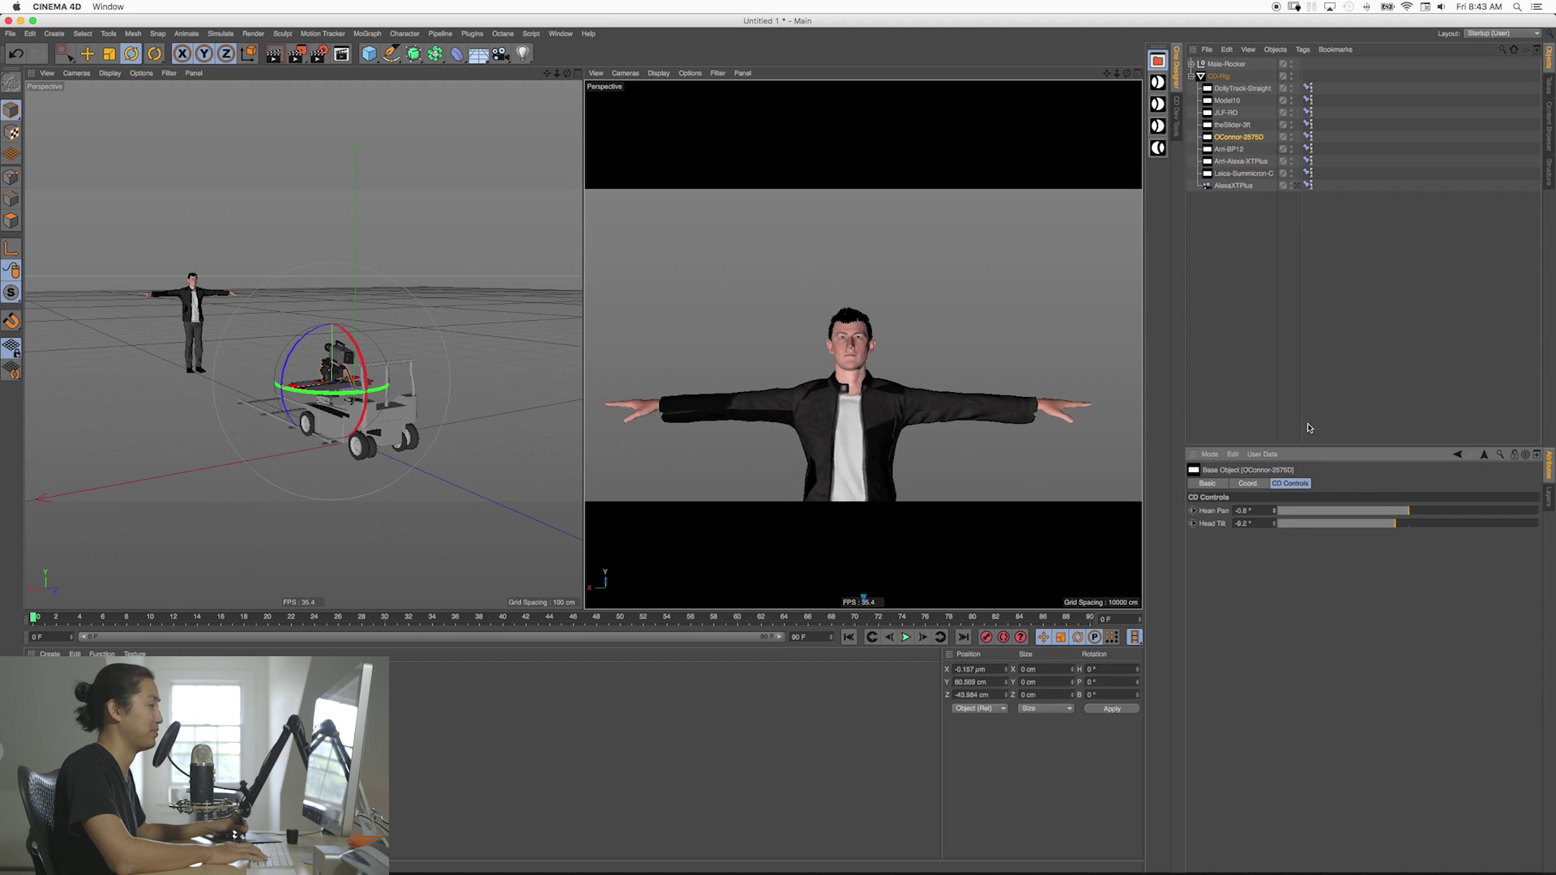
click(1210, 370)
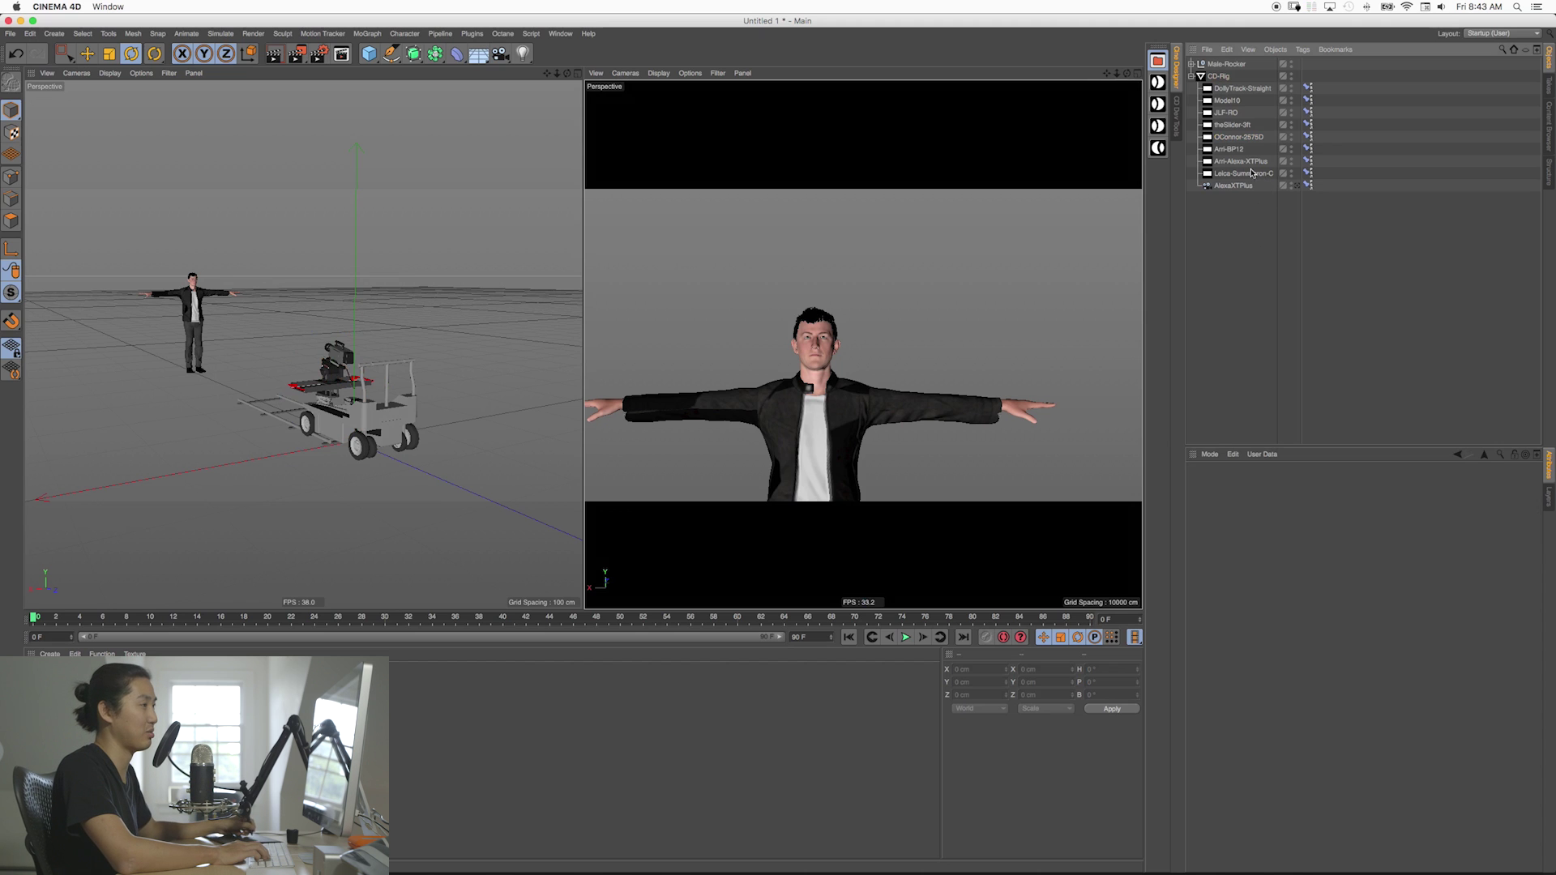
click(1238, 88)
key(Delete)
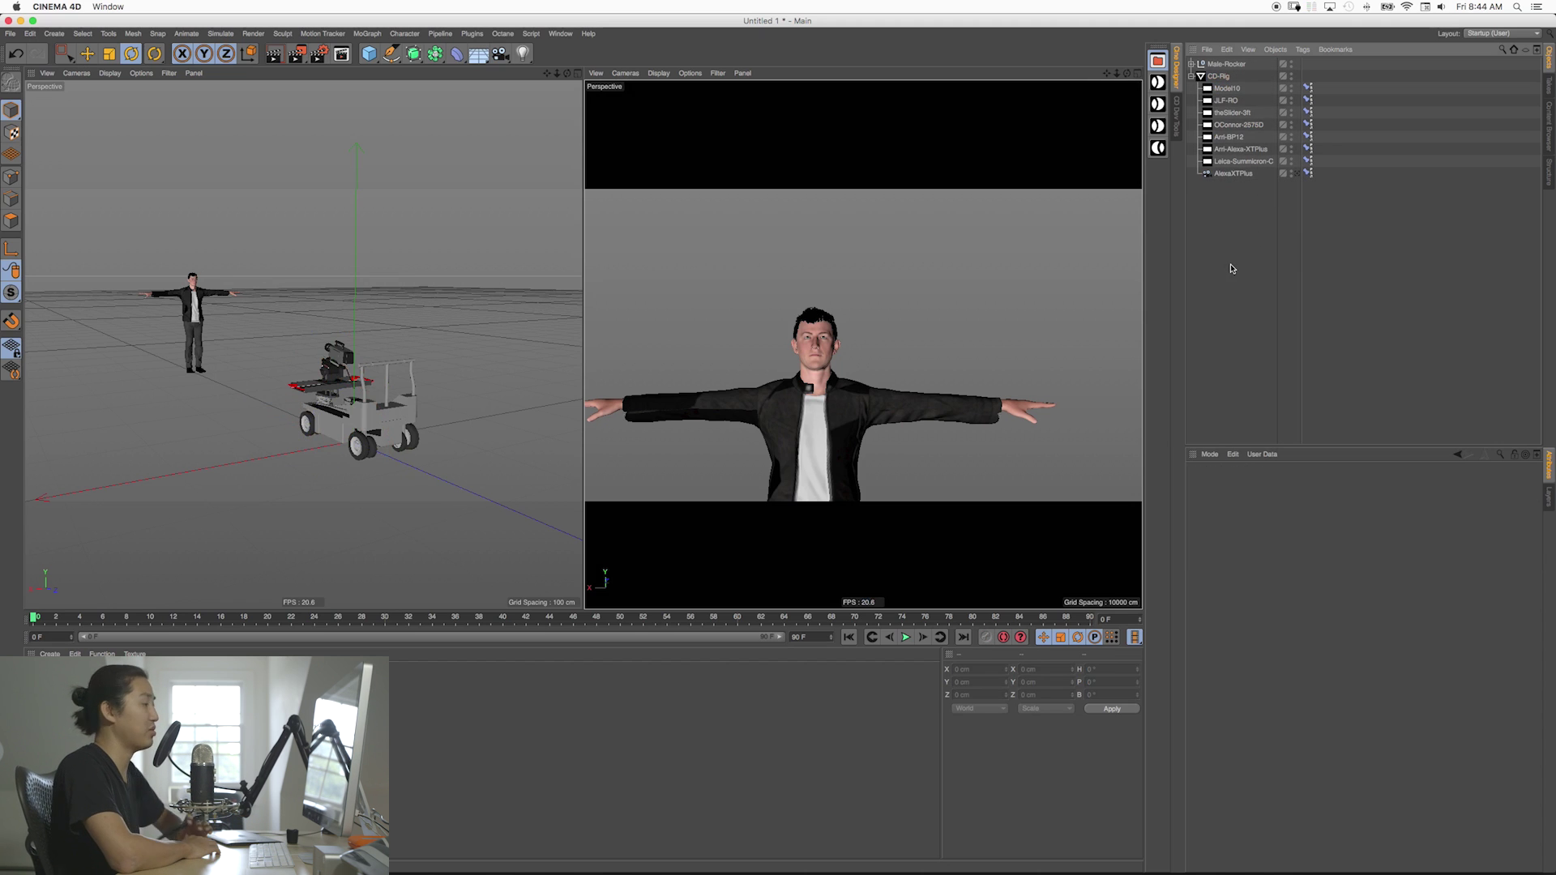